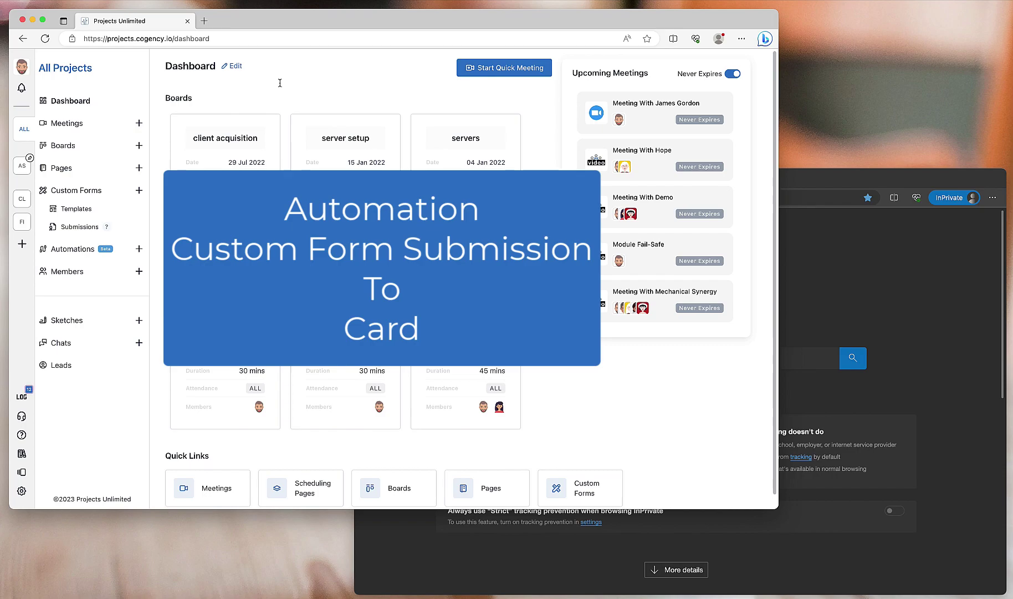
# - Open Custom Forms to list Meeting Intro Form, Basic Project Info and Construction Project Meeting Agenda
pyautogui.click(73, 192)
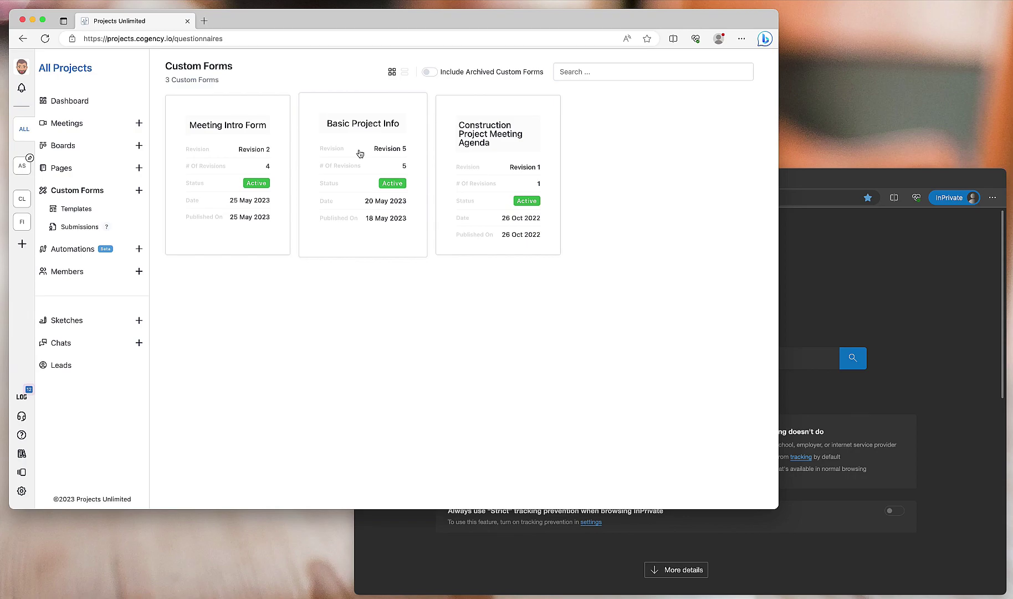
# - Review the Basic Project Info form's questions, then go to the Pages list
pyautogui.click(360, 153)
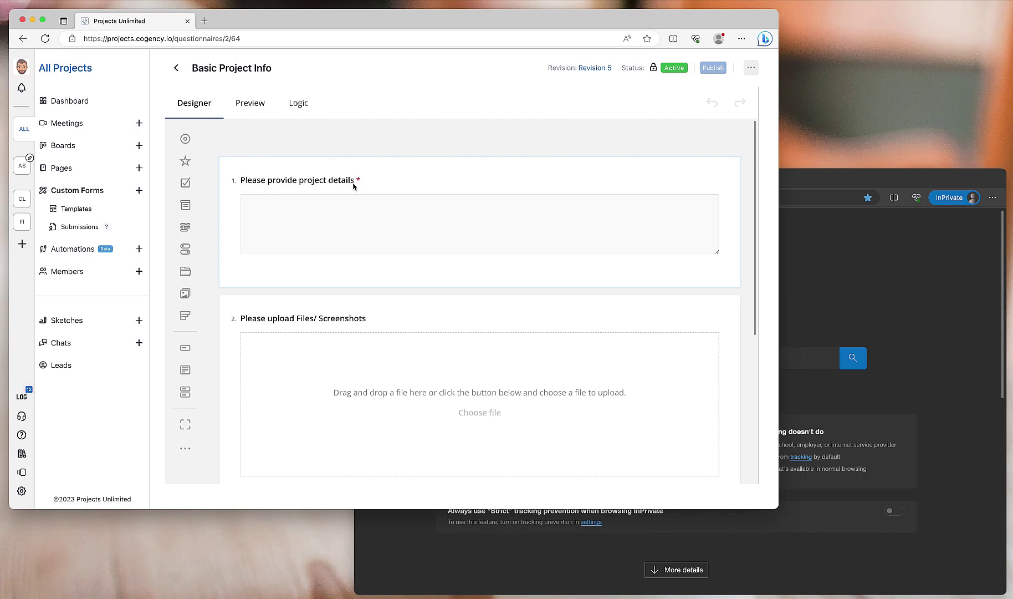
pyautogui.scroll(-3, 353, 186)
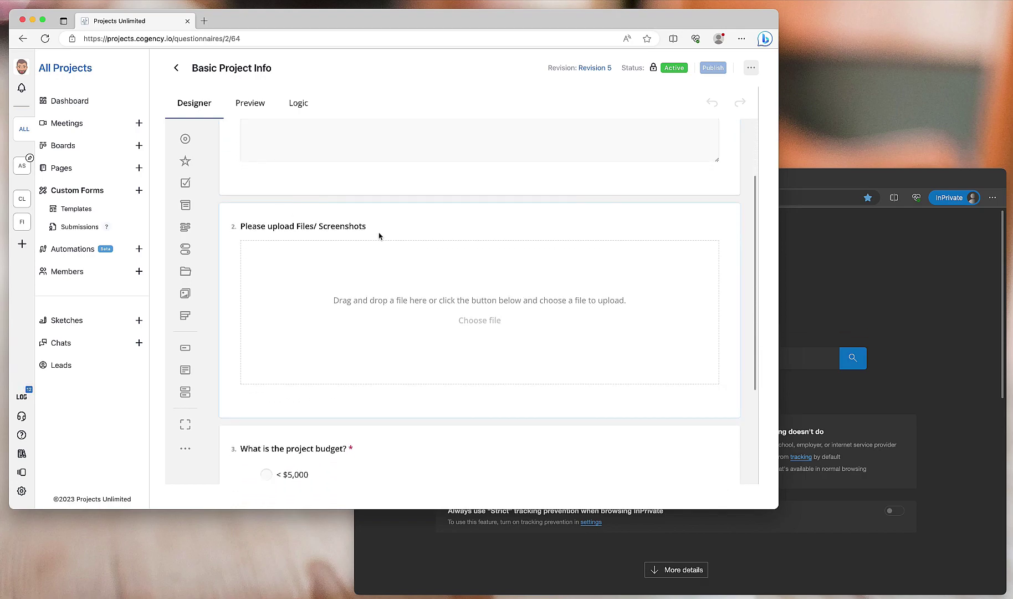
pyautogui.scroll(-5, 377, 233)
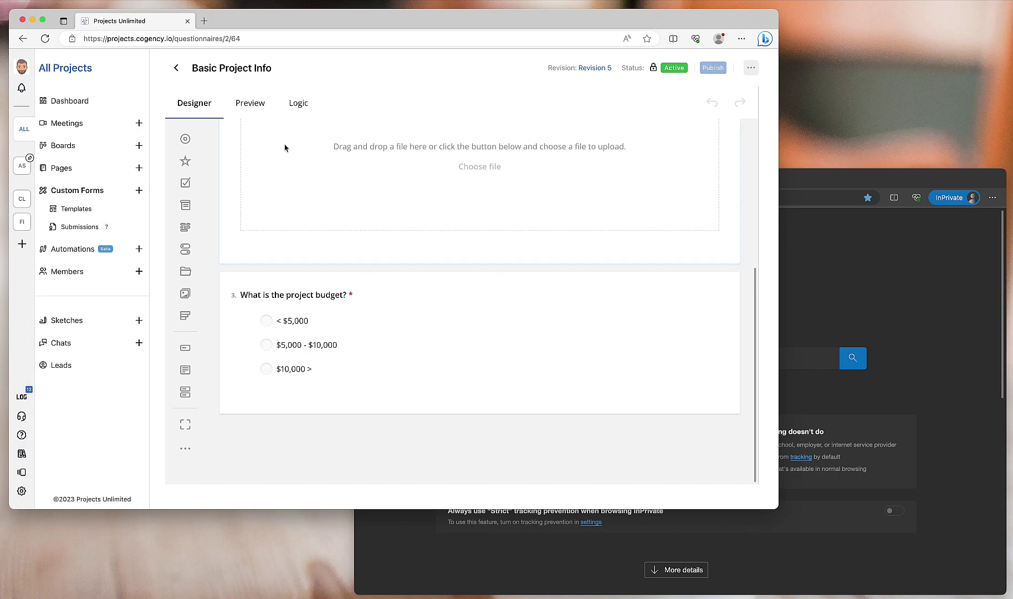
pyautogui.click(61, 170)
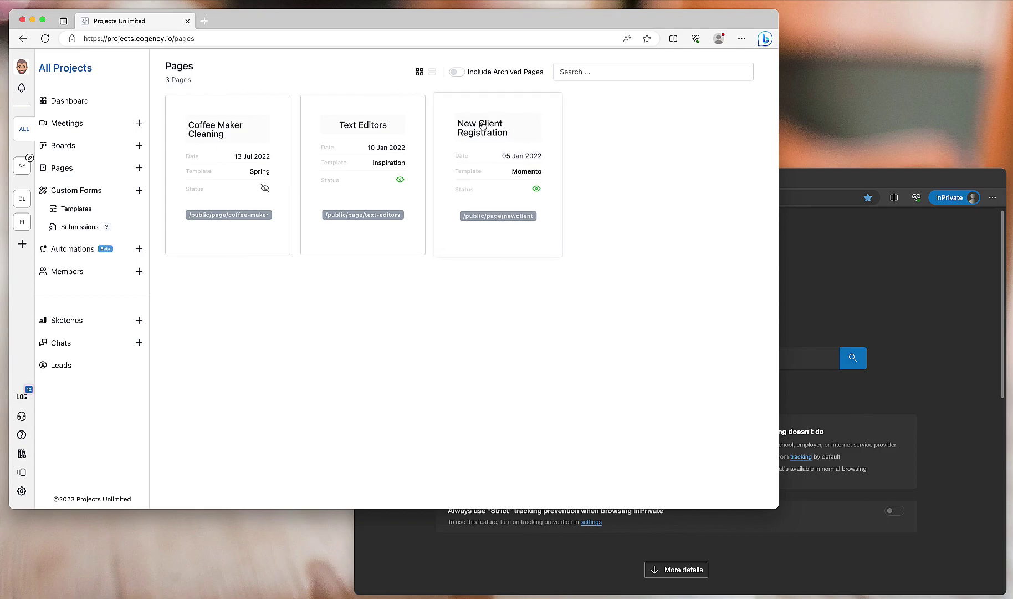
# - Embed a Custom Form block linked to Basic Project Info below New Client Registration's intro text
pyautogui.click(488, 150)
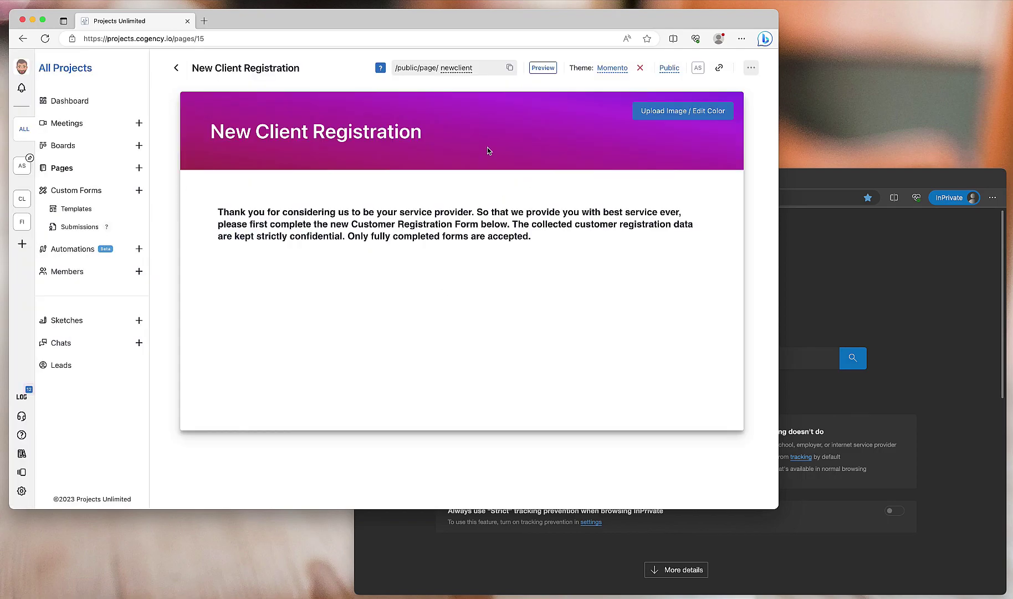
pyautogui.click(221, 265)
pyautogui.hotkey('ctrl', '/')
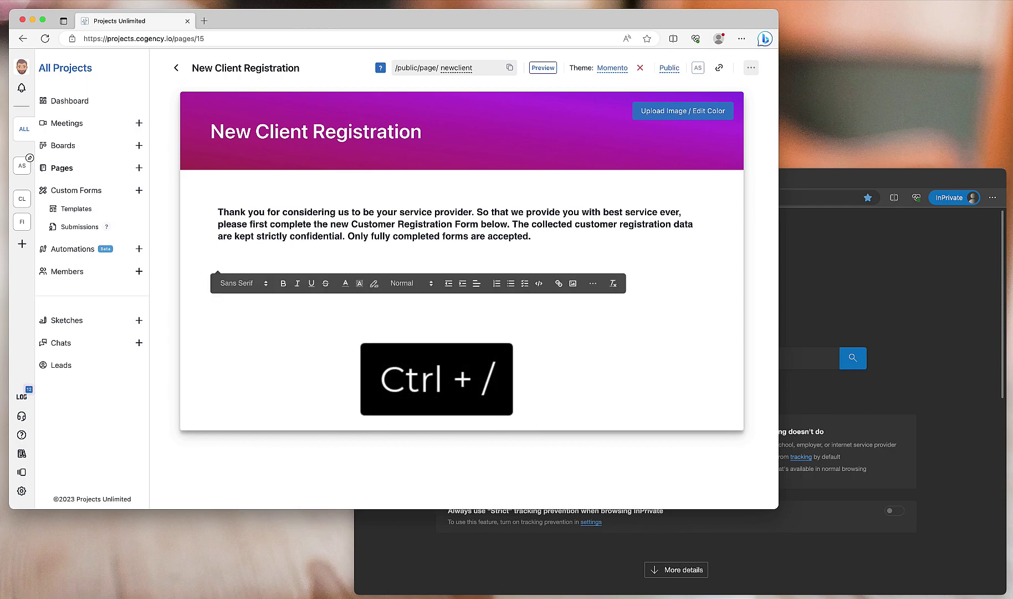
pyautogui.click(594, 285)
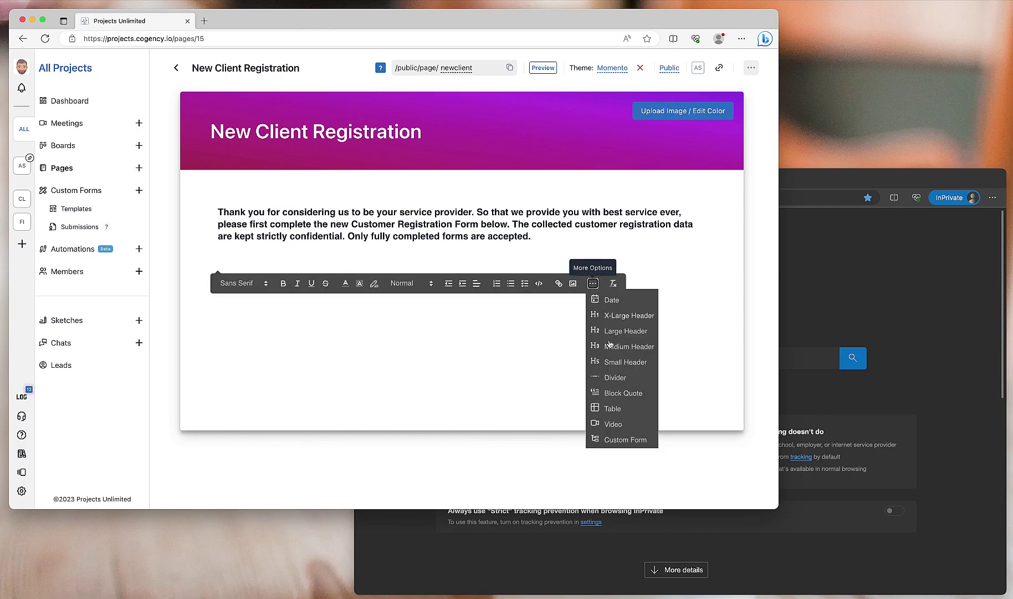
pyautogui.click(617, 440)
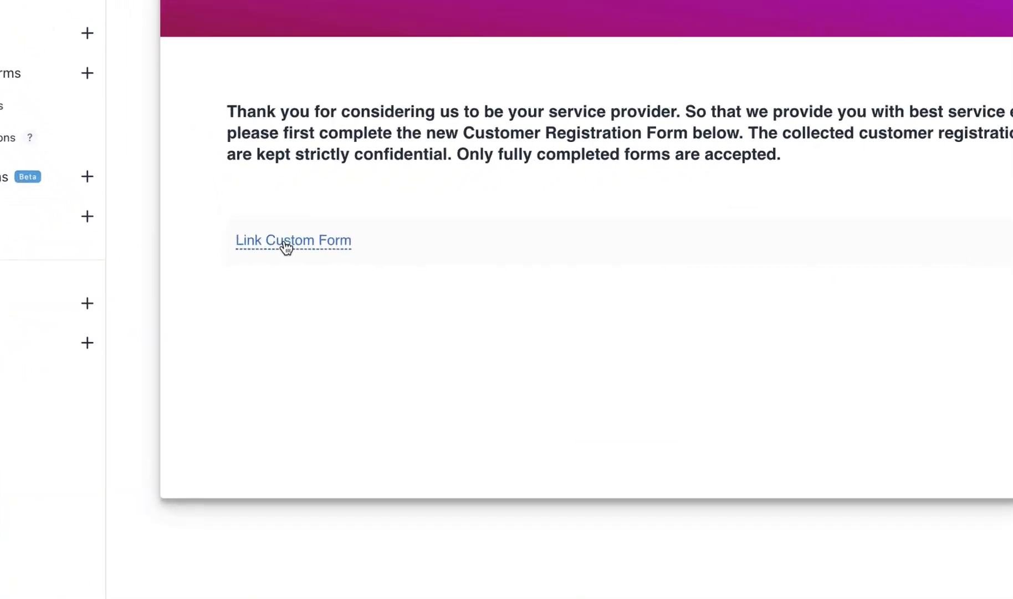
pyautogui.click(250, 287)
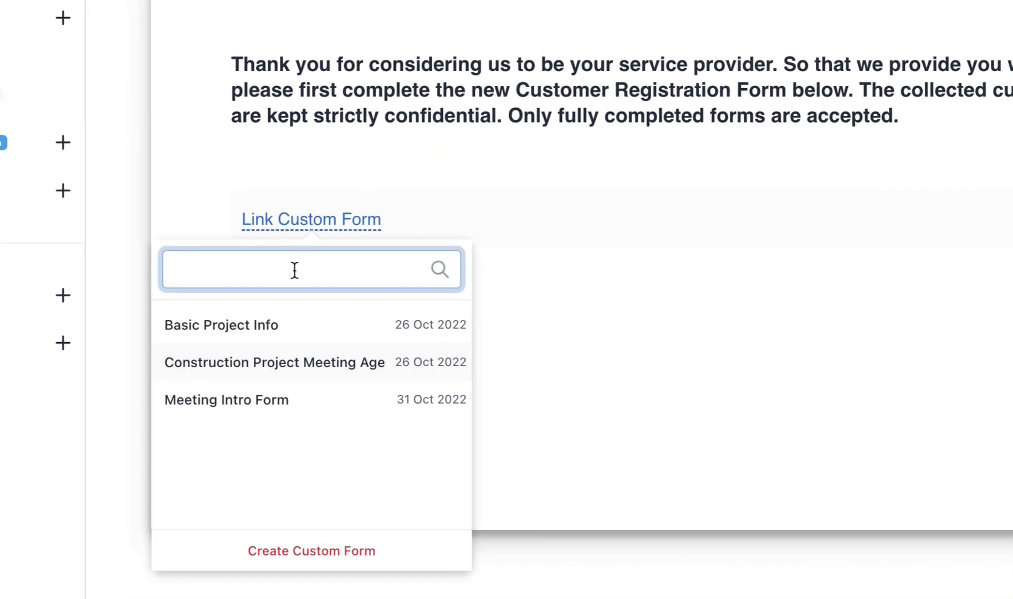
pyautogui.click(240, 326)
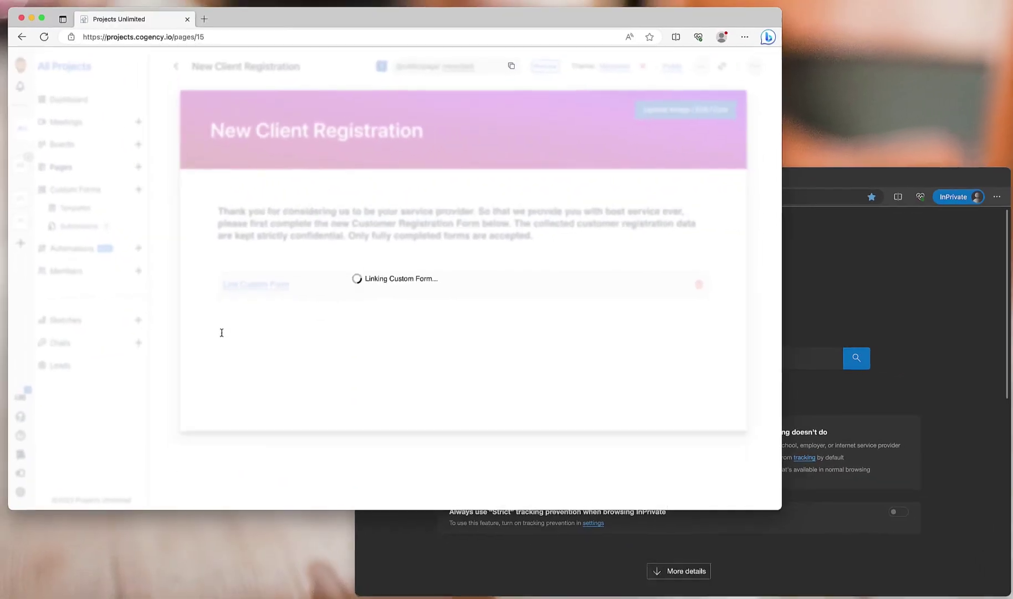
pyautogui.scroll(-3, 433, 285)
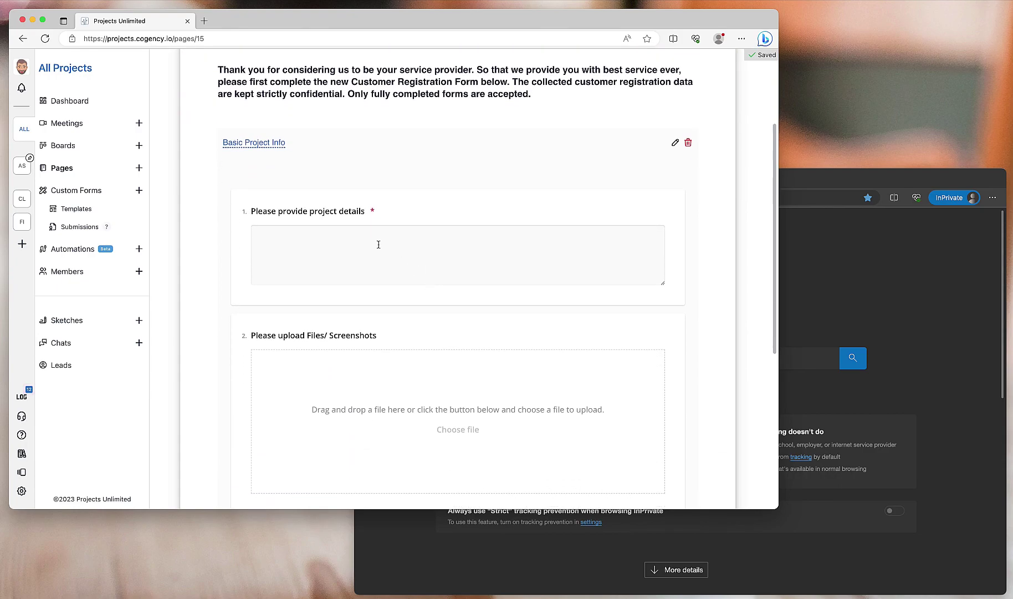
pyautogui.scroll(-5, 366, 278)
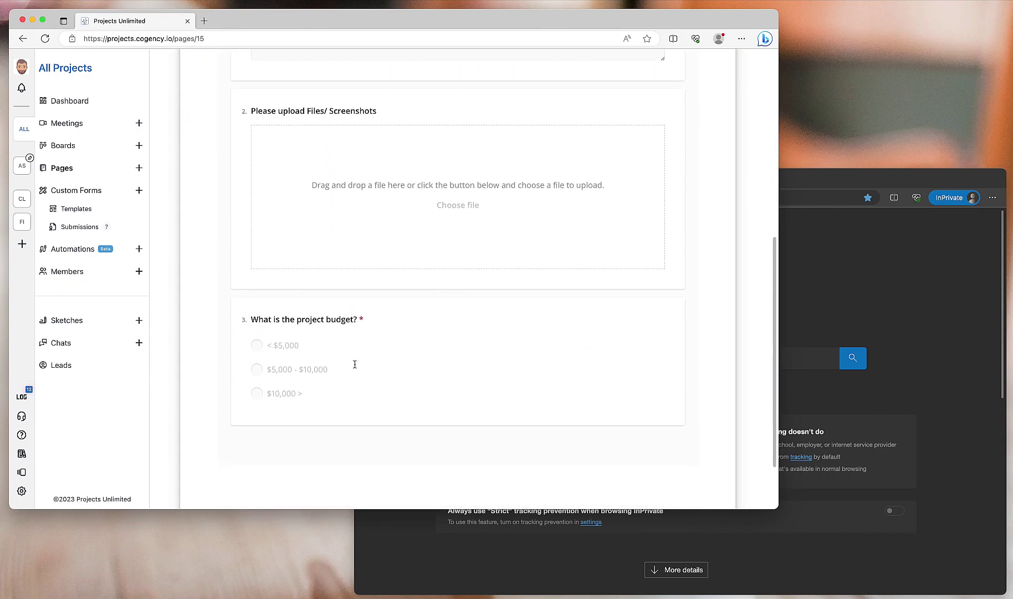
pyautogui.scroll(6, 354, 372)
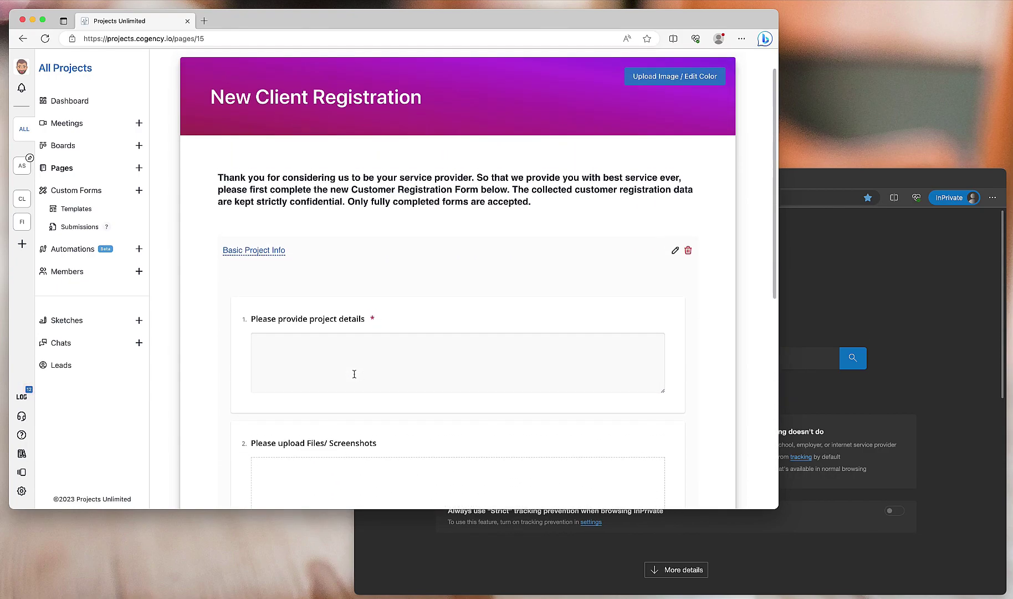
pyautogui.scroll(1, 354, 373)
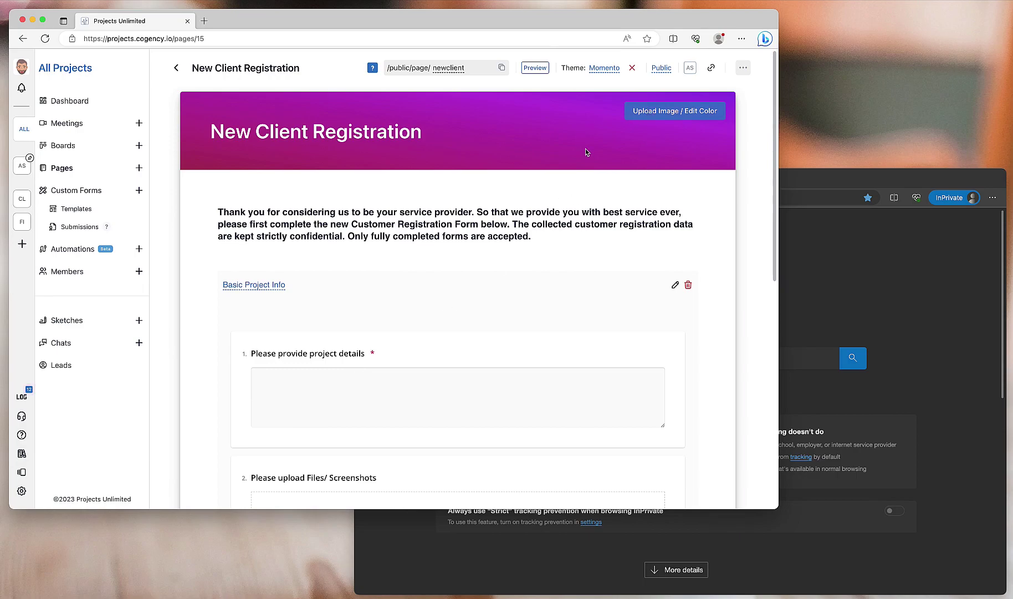
pyautogui.click(602, 69)
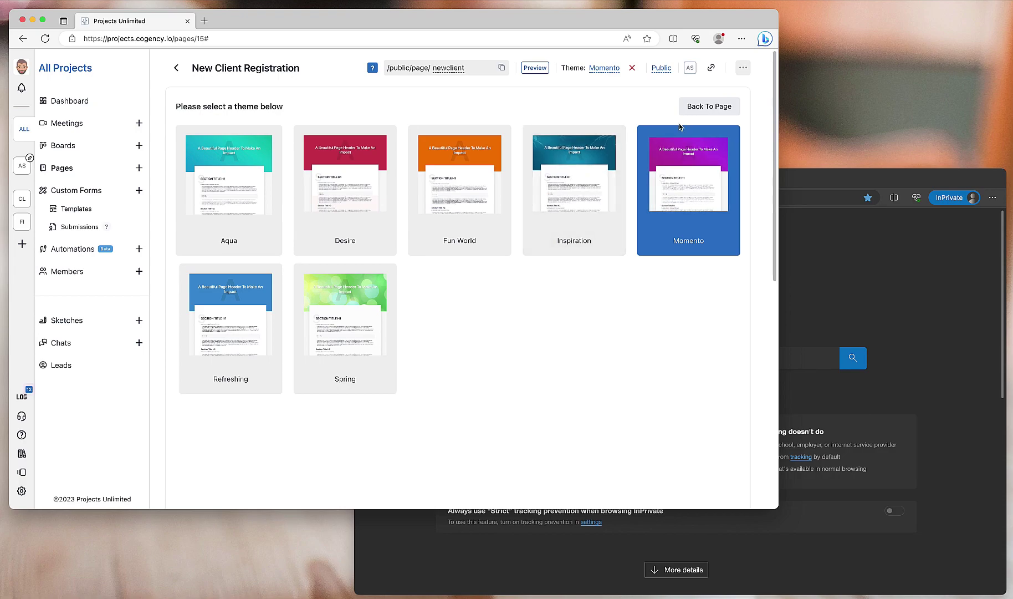
pyautogui.click(709, 106)
pyautogui.click(535, 67)
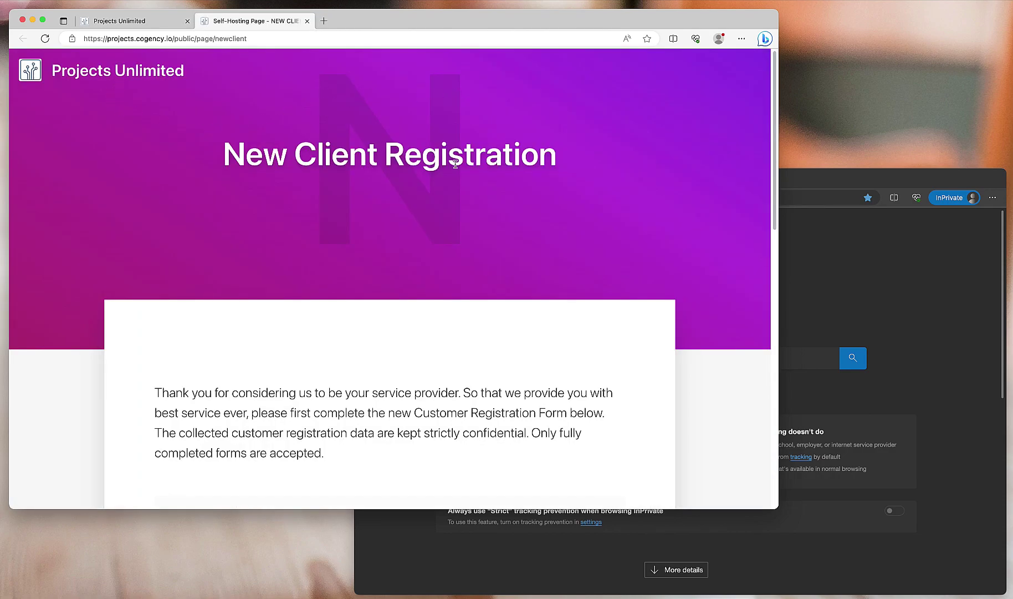
pyautogui.scroll(-5, 451, 177)
pyautogui.scroll(-6, 289, 207)
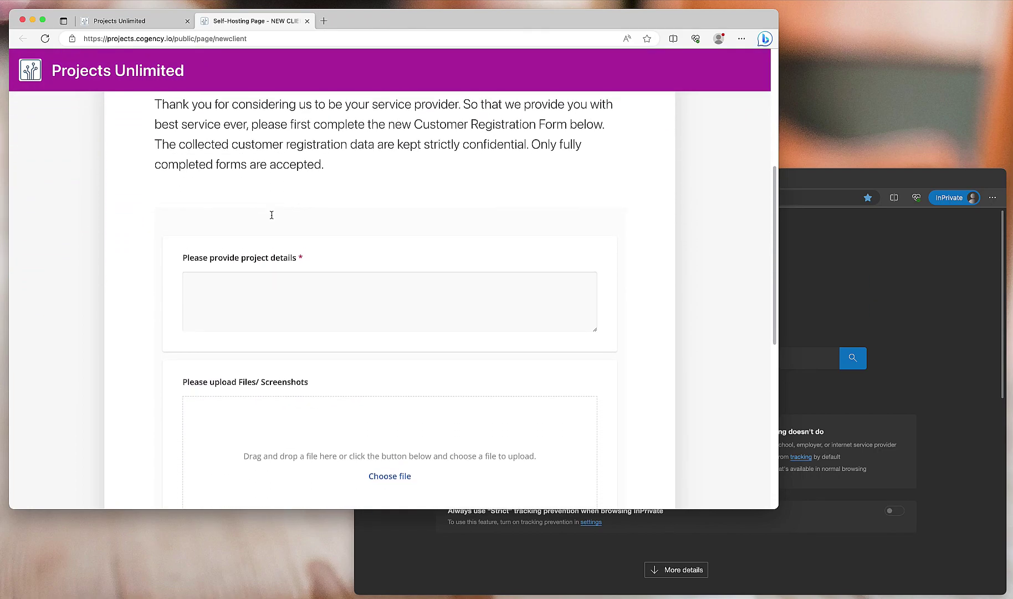
pyautogui.scroll(-6, 338, 292)
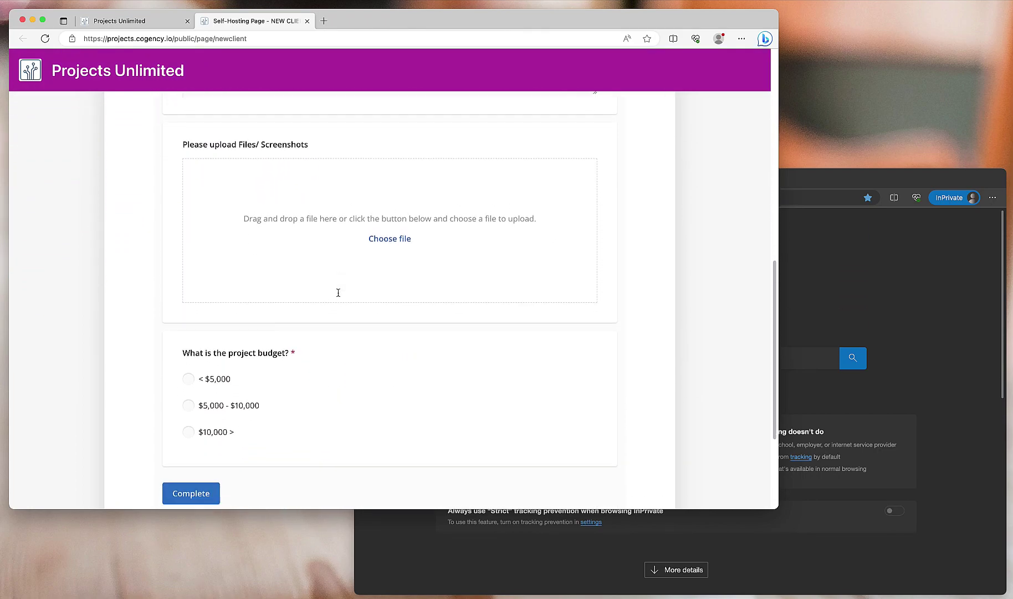
pyautogui.scroll(5, 280, 197)
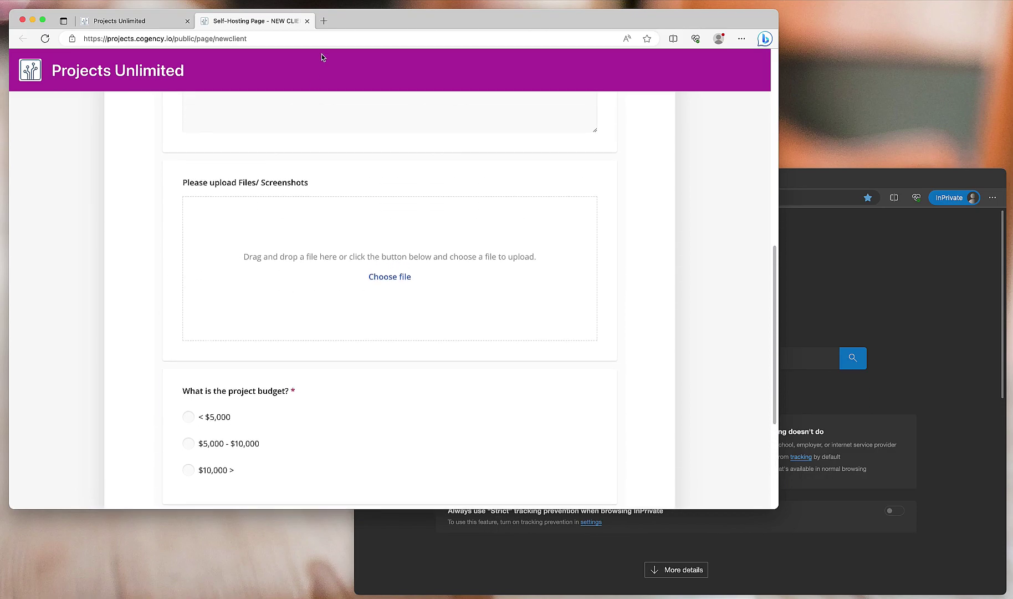
pyautogui.click(308, 20)
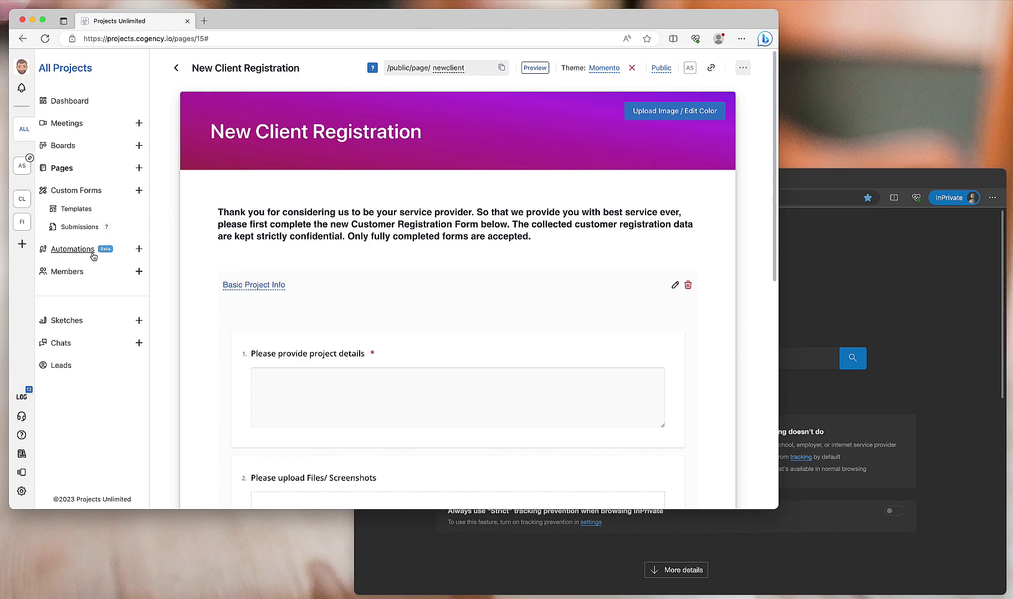
# - Create a new automation titled 'New Clients'
pyautogui.click(63, 250)
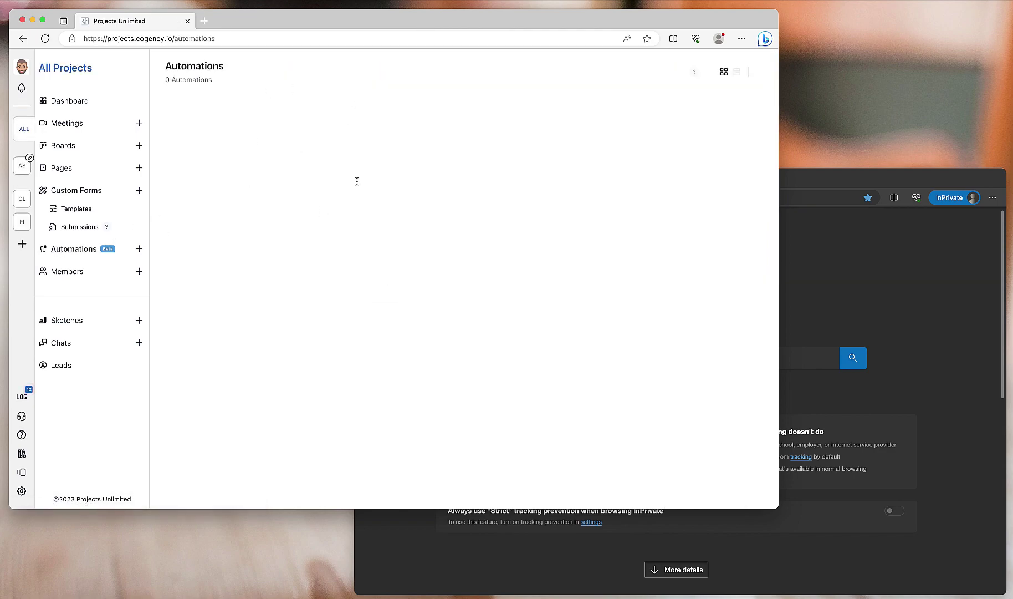
pyautogui.click(139, 249)
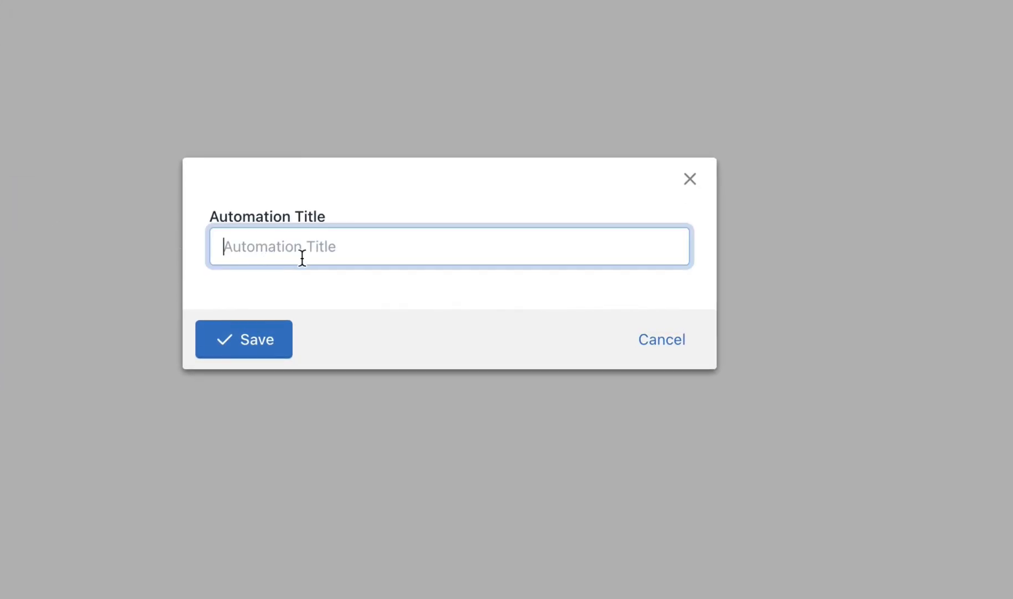
pyautogui.write('New Clie')
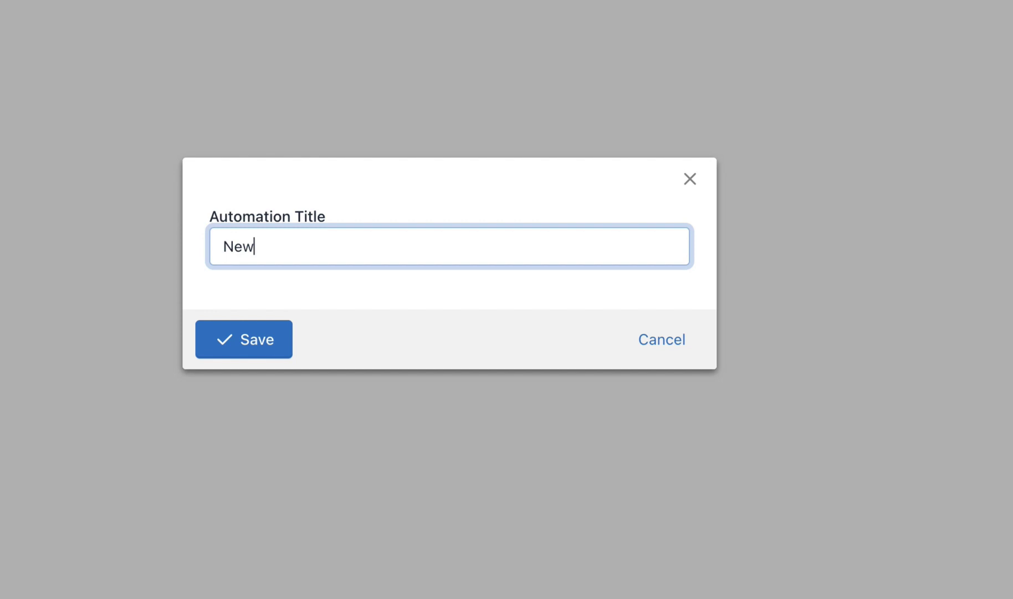
pyautogui.write('nts')
pyautogui.click(257, 332)
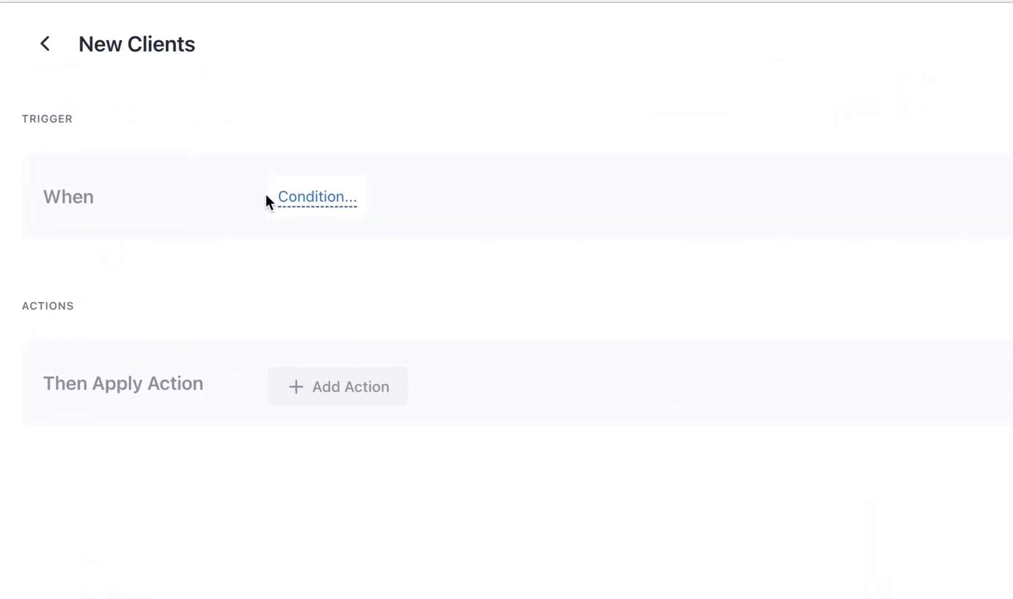
# - Trigger New Clients on Basic Project Info form submission and add a Create Card action
pyautogui.click(307, 198)
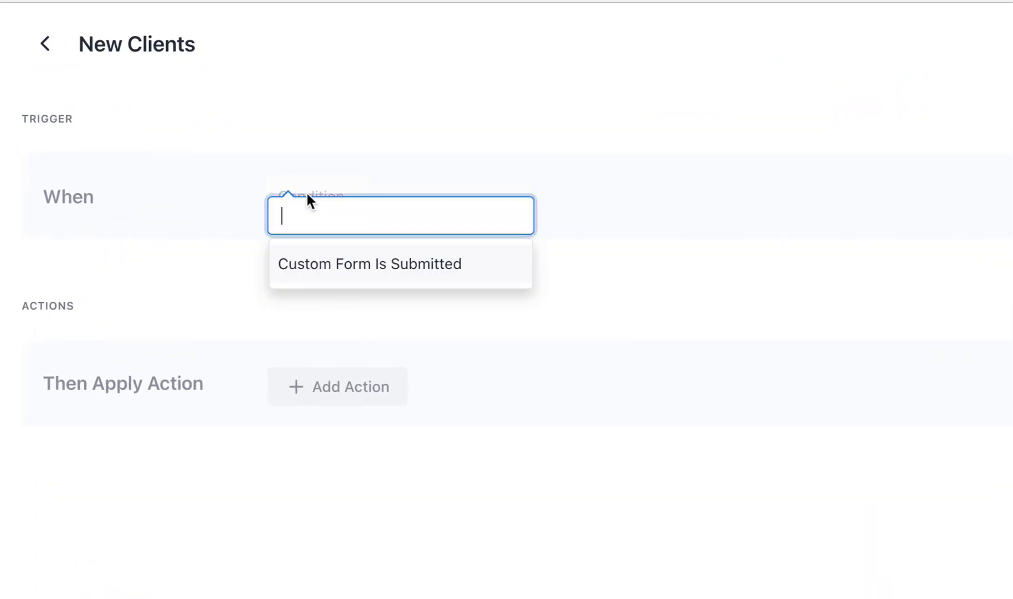
pyautogui.click(340, 266)
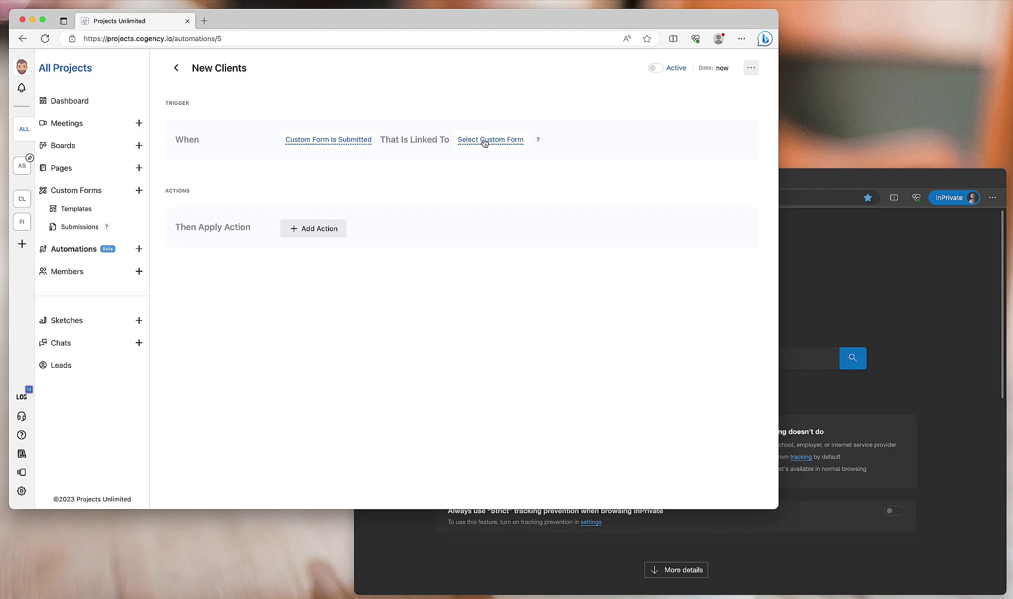
pyautogui.click(484, 143)
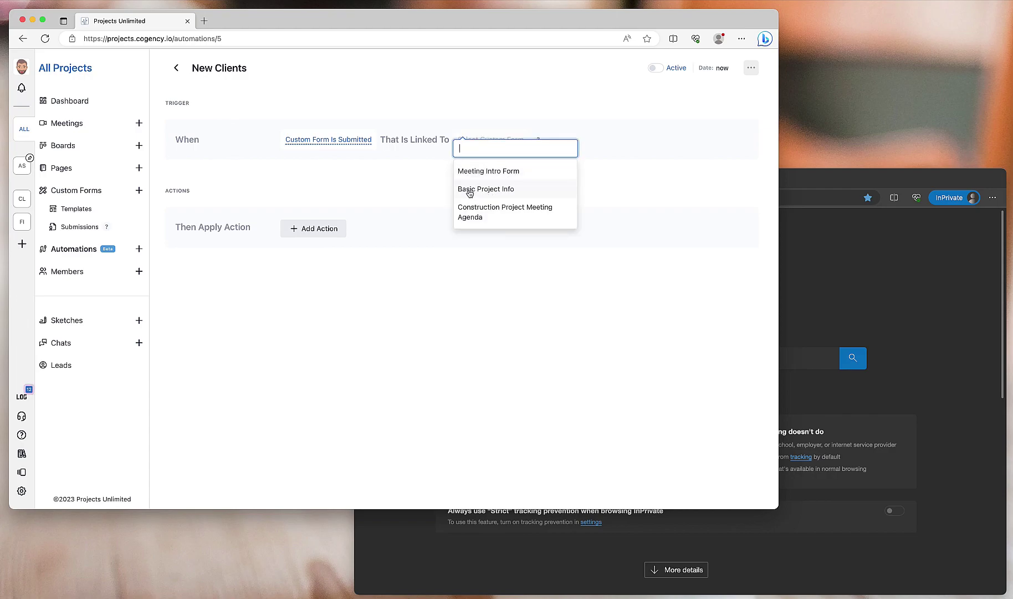
pyautogui.click(498, 189)
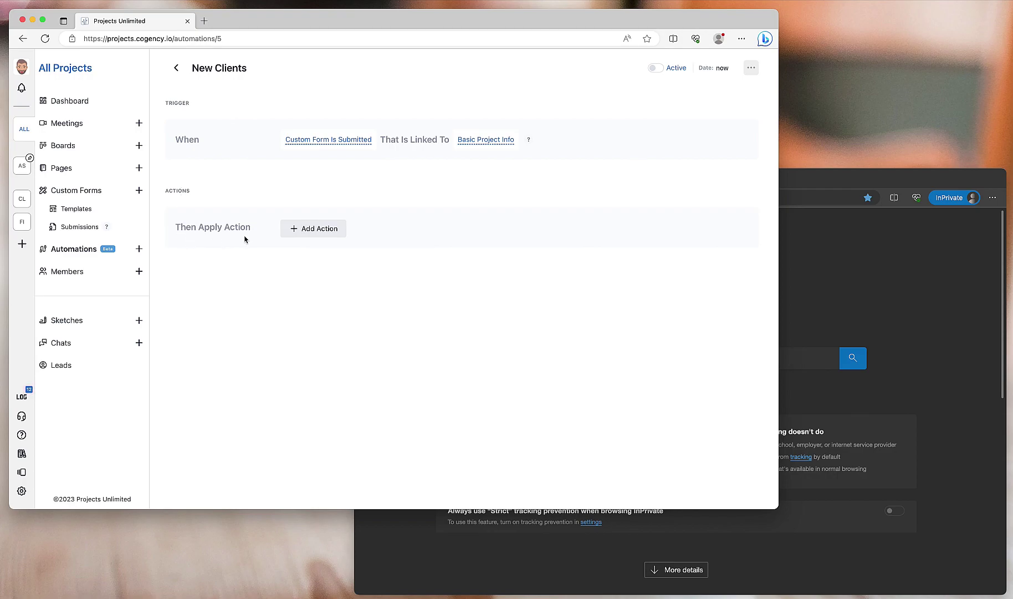
pyautogui.click(306, 227)
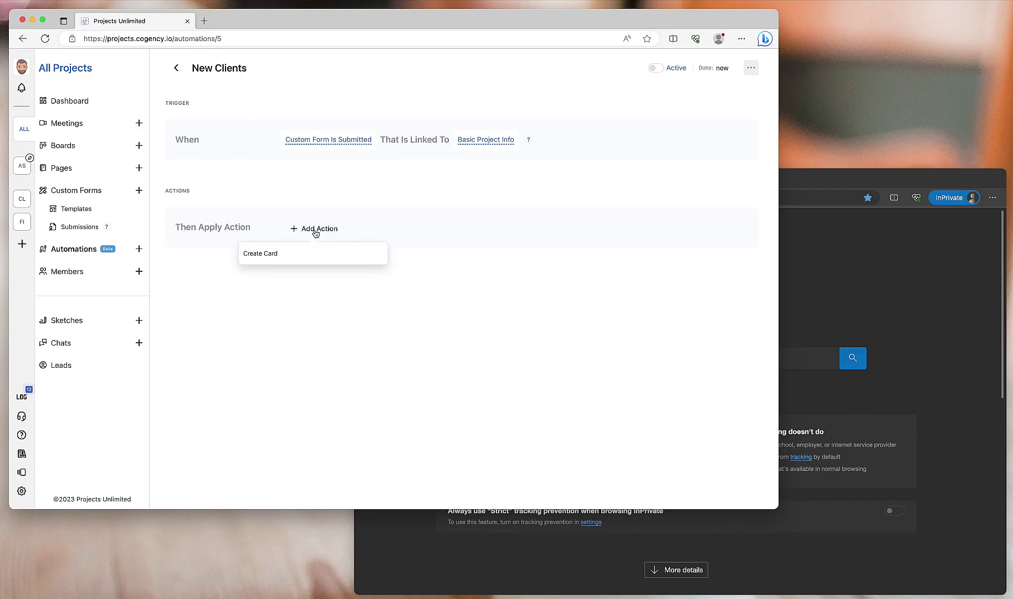
pyautogui.click(266, 256)
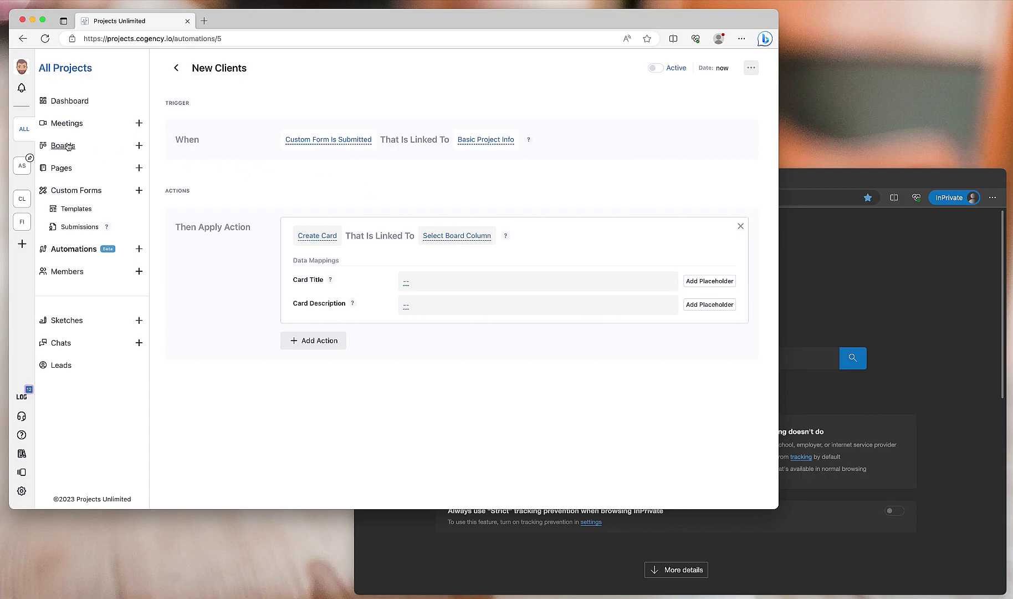
pyautogui.click(68, 146)
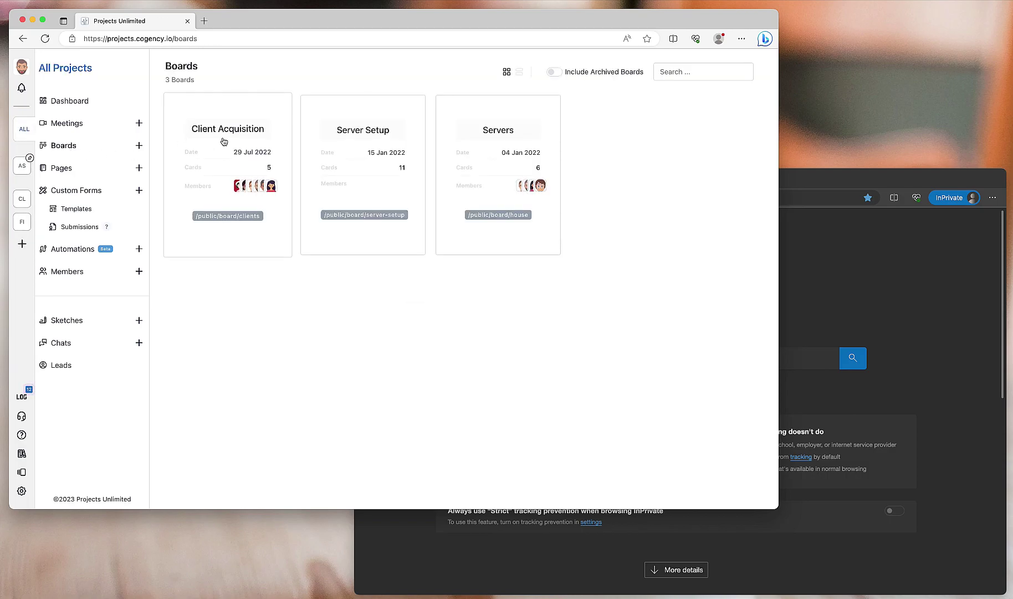
pyautogui.click(219, 149)
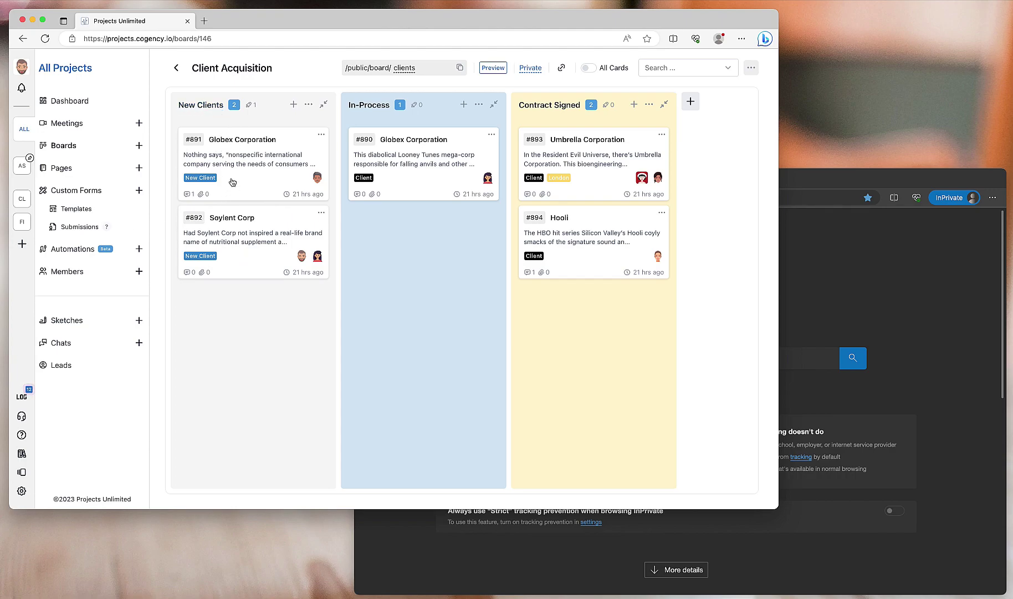
pyautogui.click(65, 251)
pyautogui.click(213, 192)
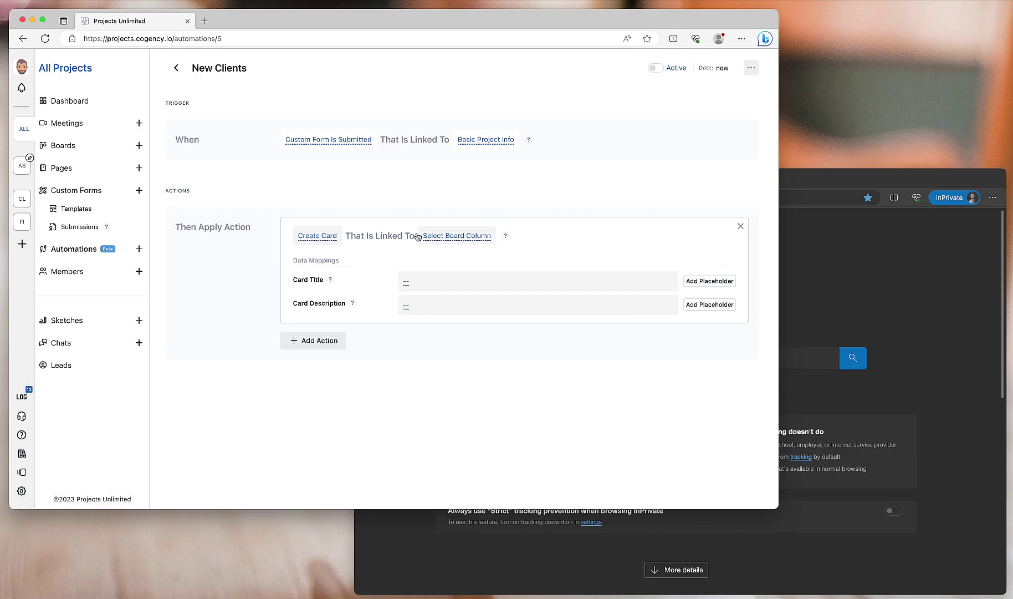
# - Send new cards to Client Acquisition > New Clients, titled 'Client: {{user_name}}'
pyautogui.click(452, 236)
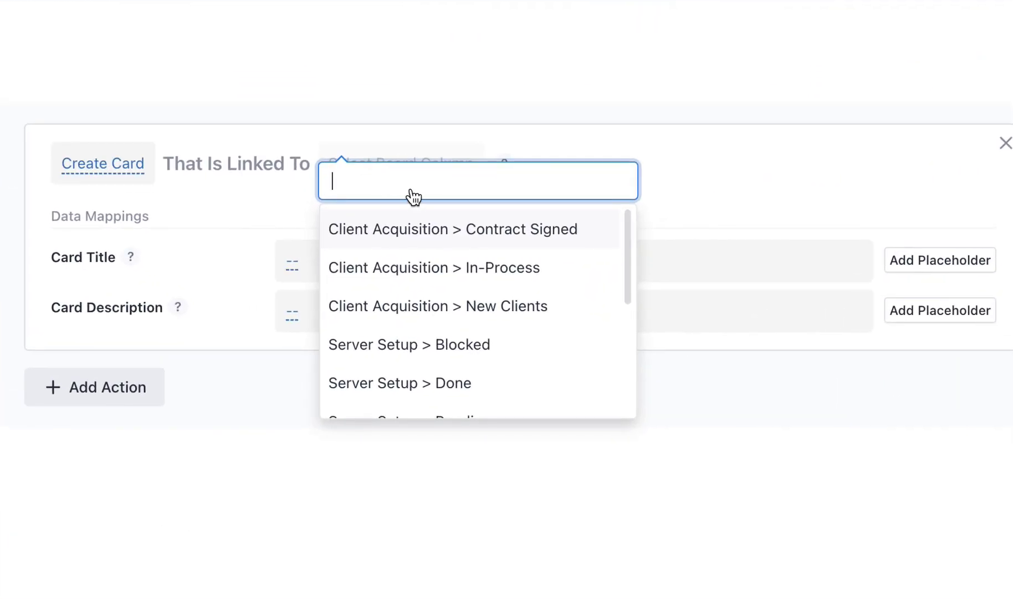
pyautogui.click(445, 310)
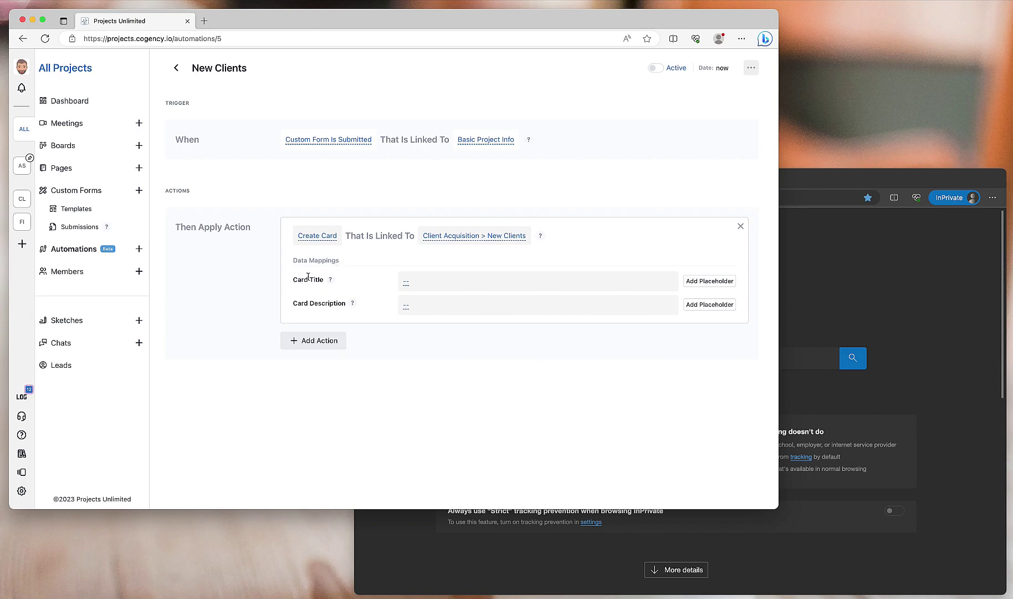
pyautogui.moveTo(331, 281)
pyautogui.moveTo(353, 305)
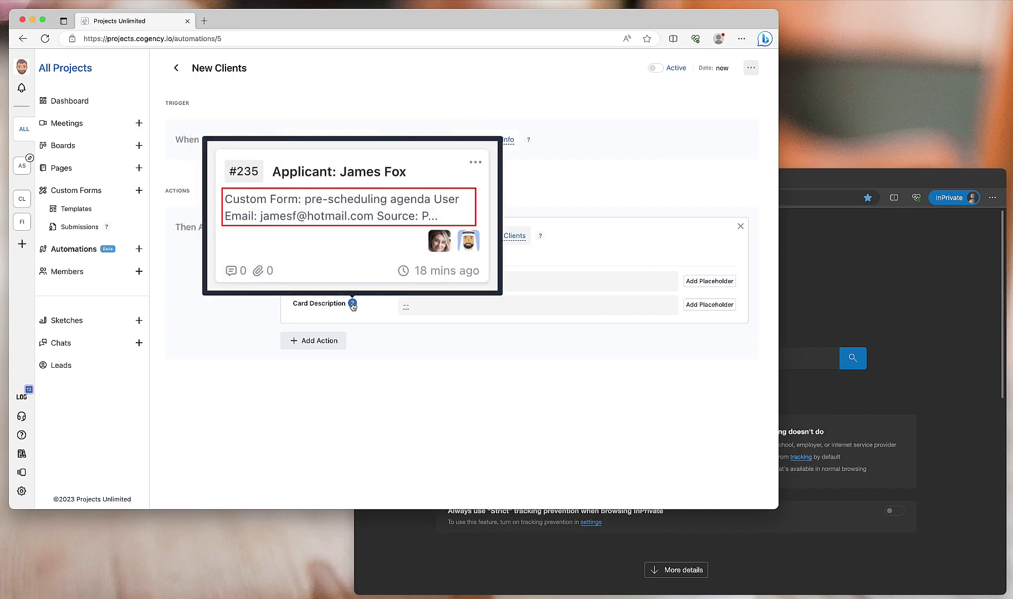
pyautogui.click(713, 280)
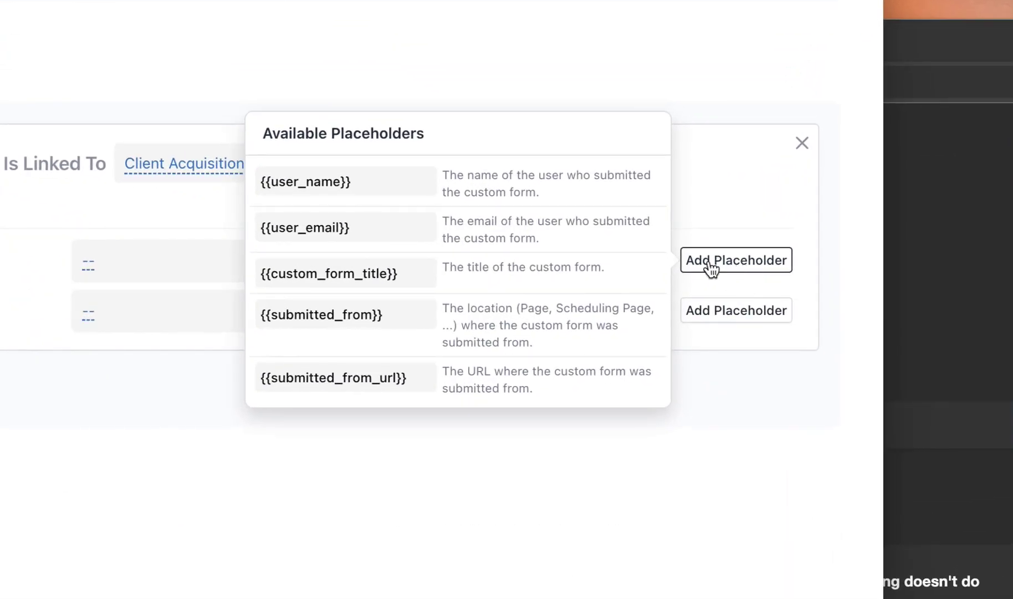
pyautogui.click(326, 187)
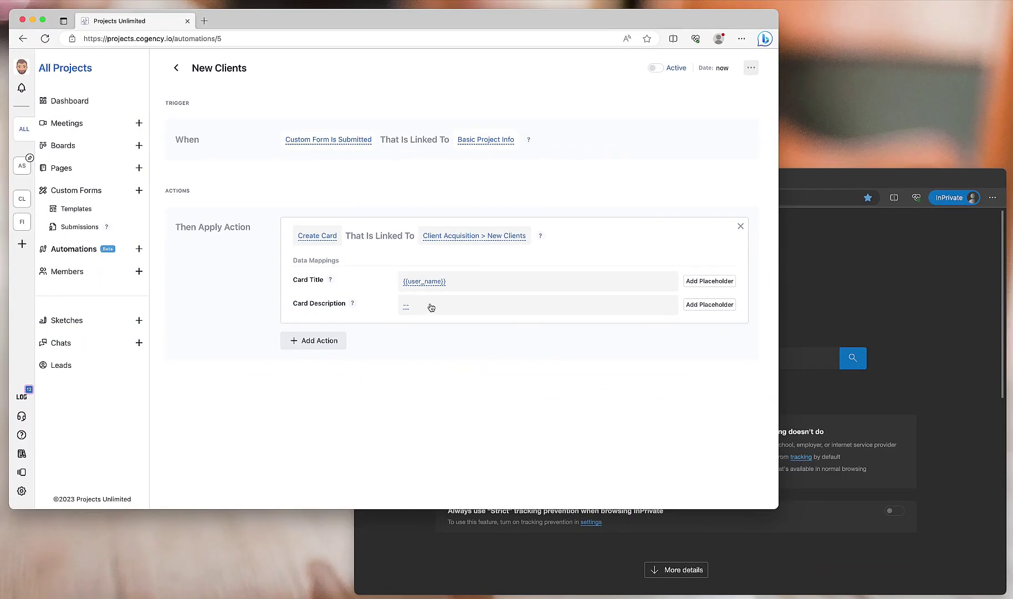
pyautogui.click(450, 289)
pyautogui.press('super+Left')
pyautogui.write('Client:')
pyautogui.press('Return')
# - Set the card description to 'Source: {{submitted_from}}' and activate the automation
pyautogui.write('Source')
pyautogui.press('Return')
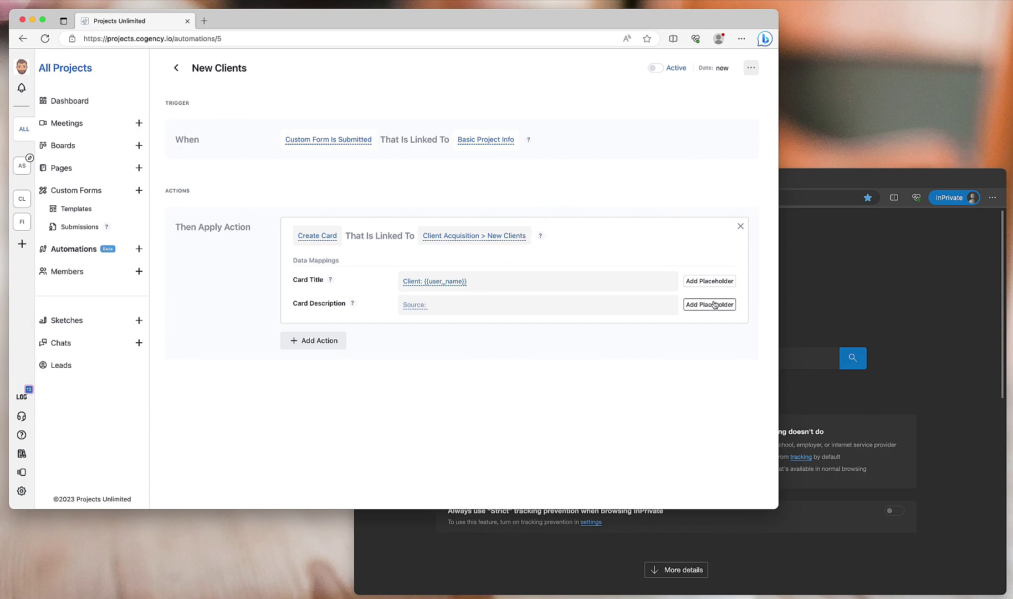
pyautogui.click(715, 304)
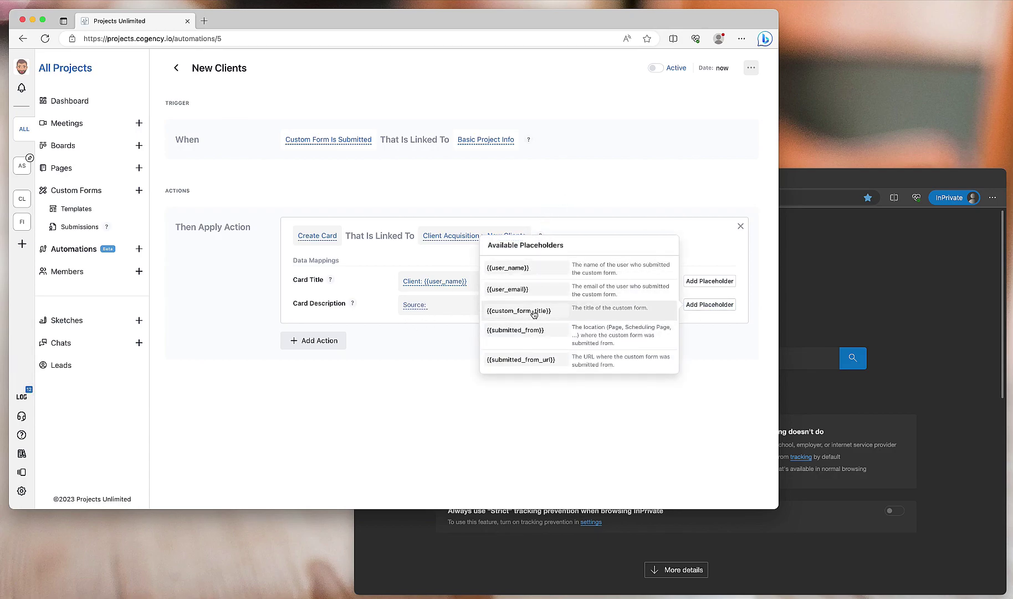
pyautogui.click(513, 331)
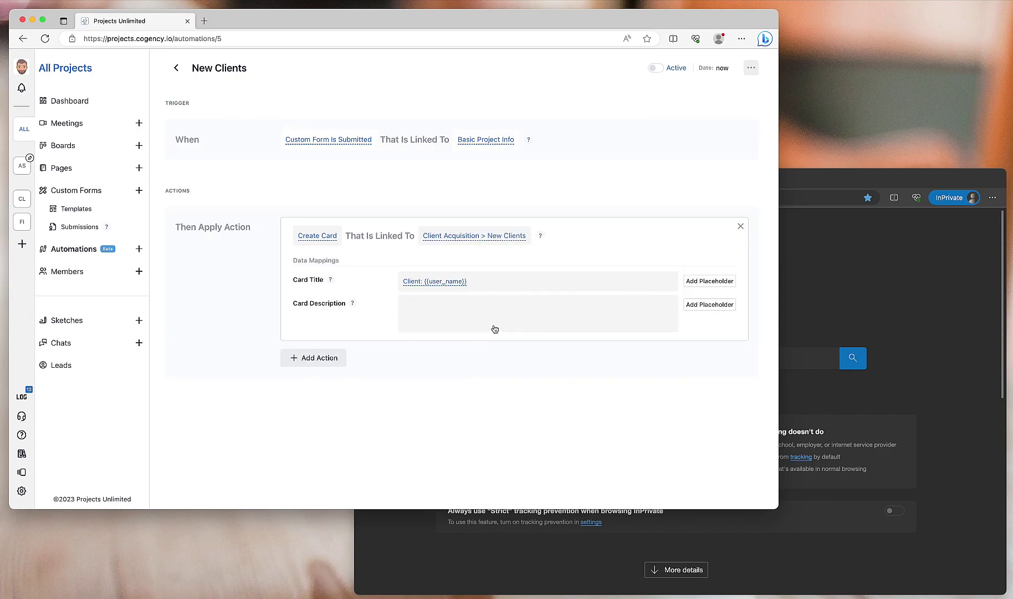
pyautogui.click(466, 317)
pyautogui.press('Delete')
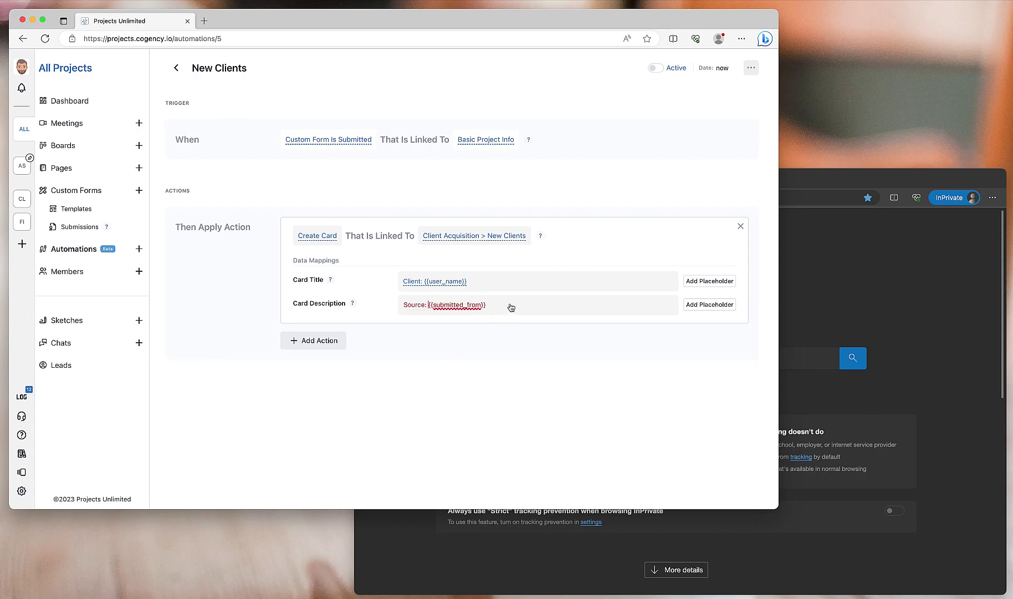
pyautogui.click(606, 198)
pyautogui.click(657, 69)
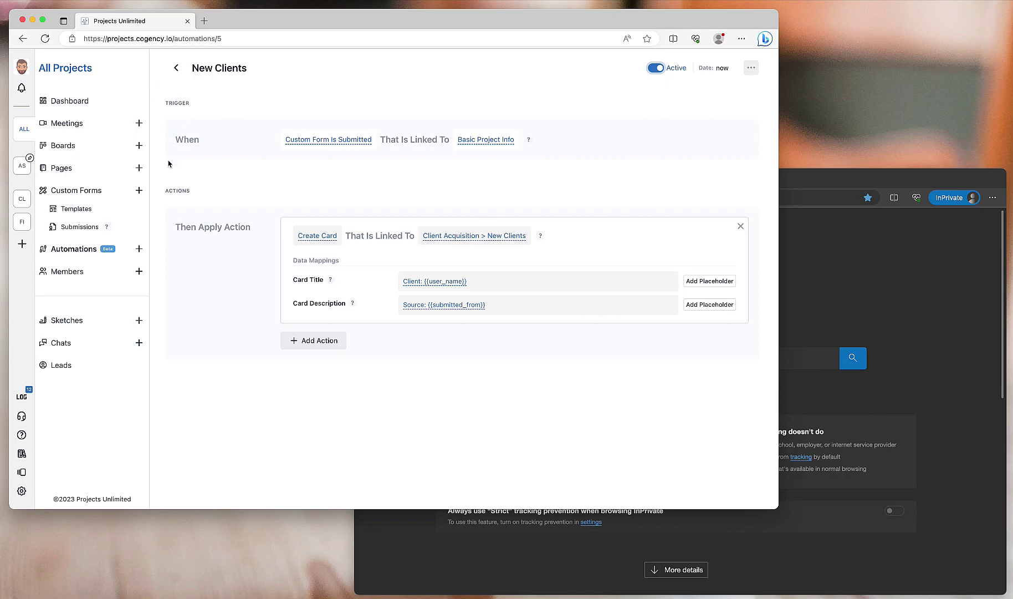
# - Reopen New Client Registration and copy its public link /public/page/newclient
pyautogui.click(61, 169)
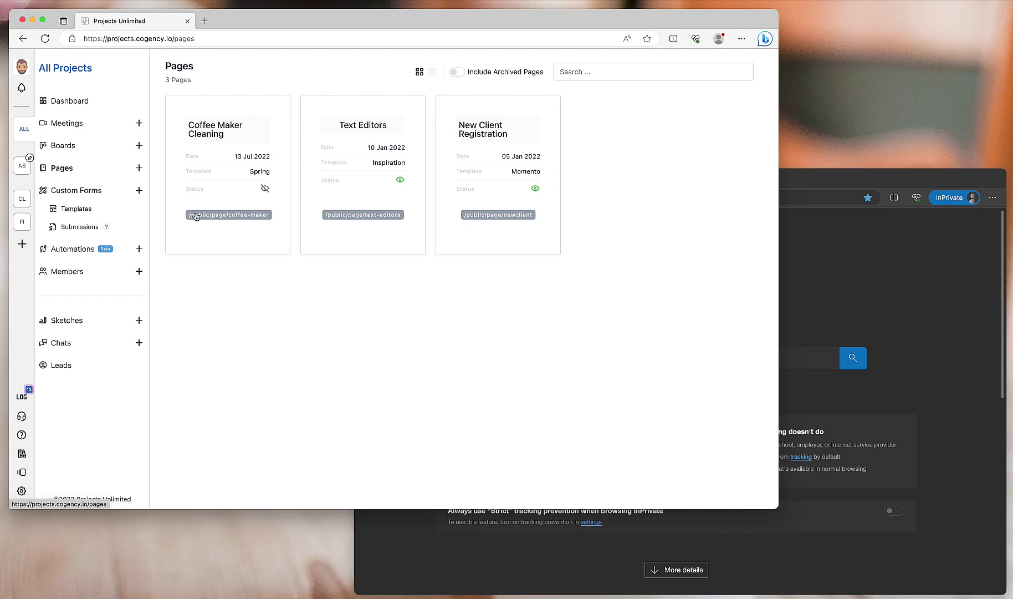
pyautogui.click(495, 178)
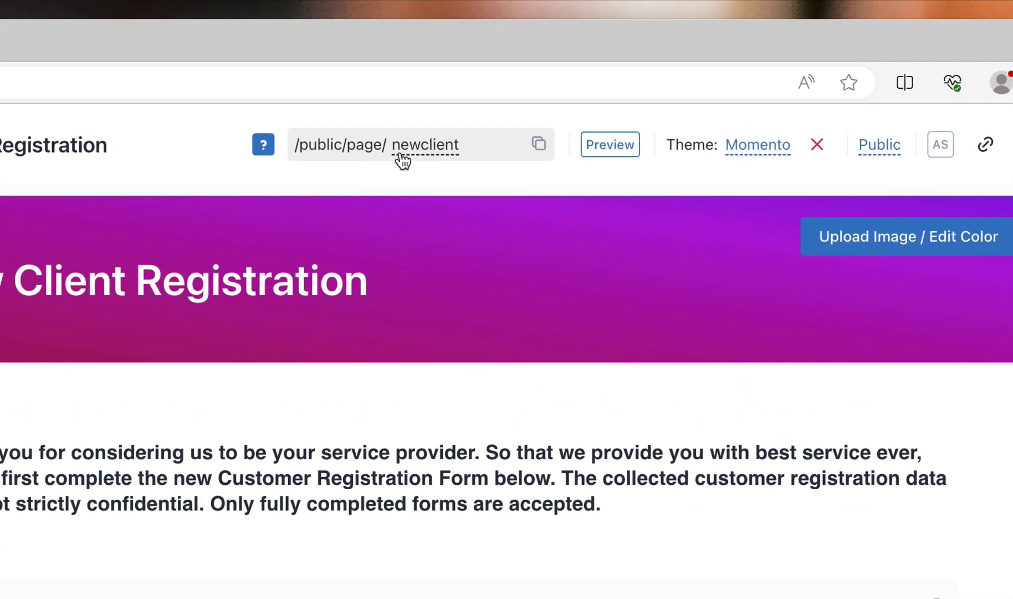
pyautogui.click(540, 146)
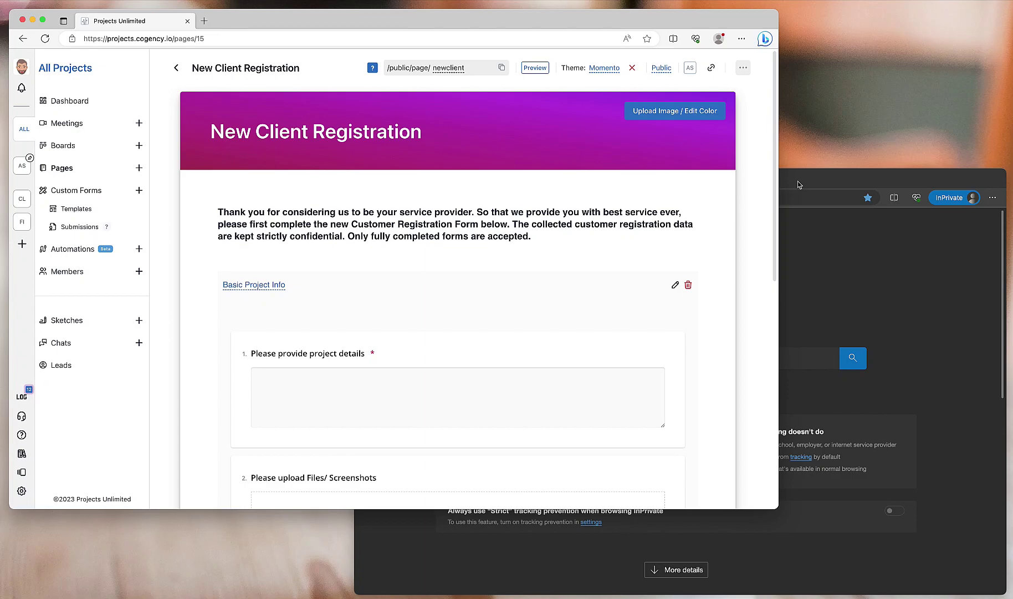
# - Load the copied link in the private window, review the public form, then return to the editor
pyautogui.click(852, 186)
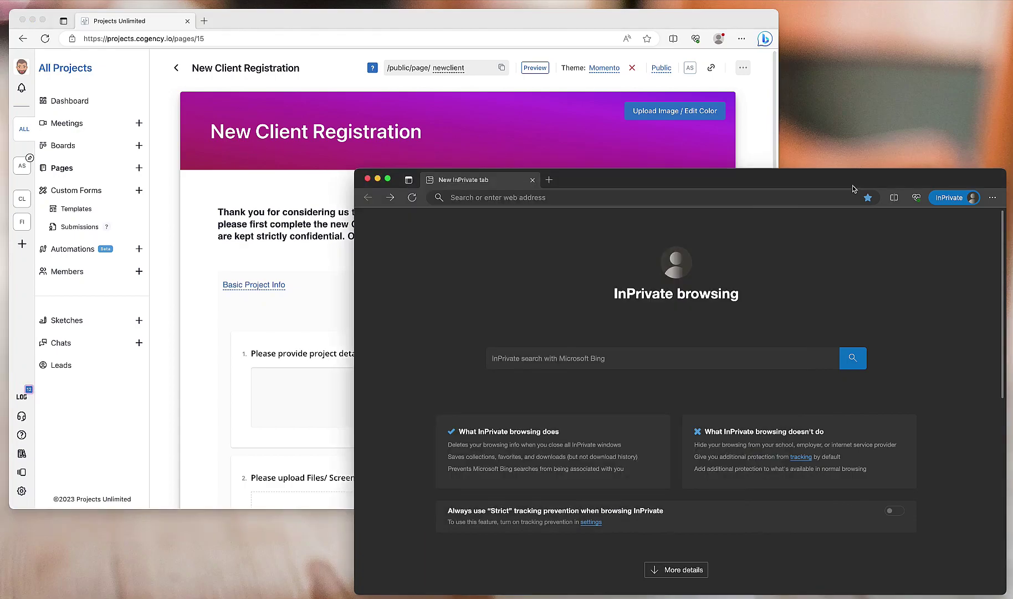
pyautogui.click(753, 196)
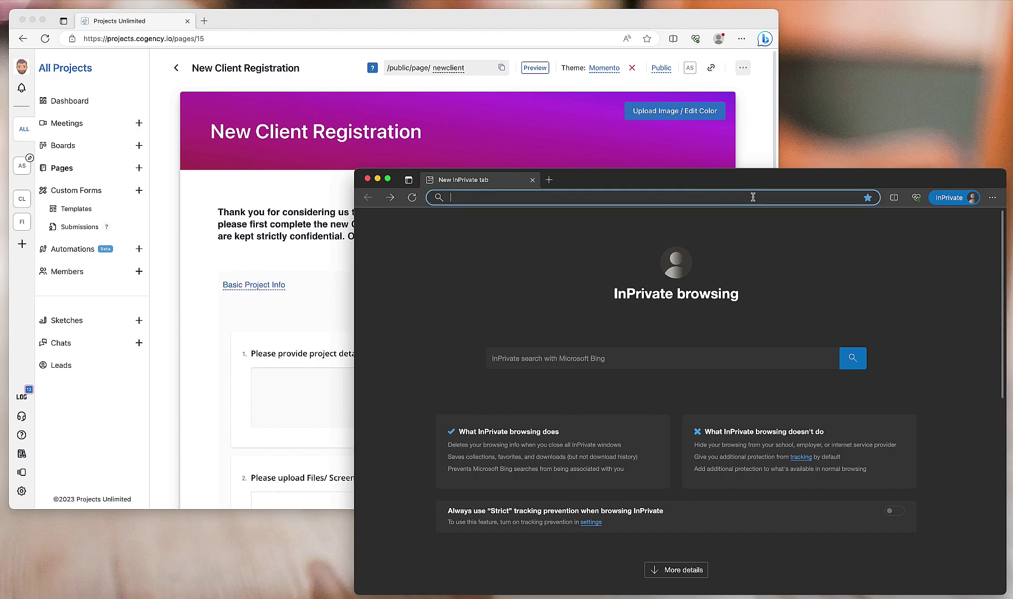
pyautogui.press('super+v')
pyautogui.press('Return')
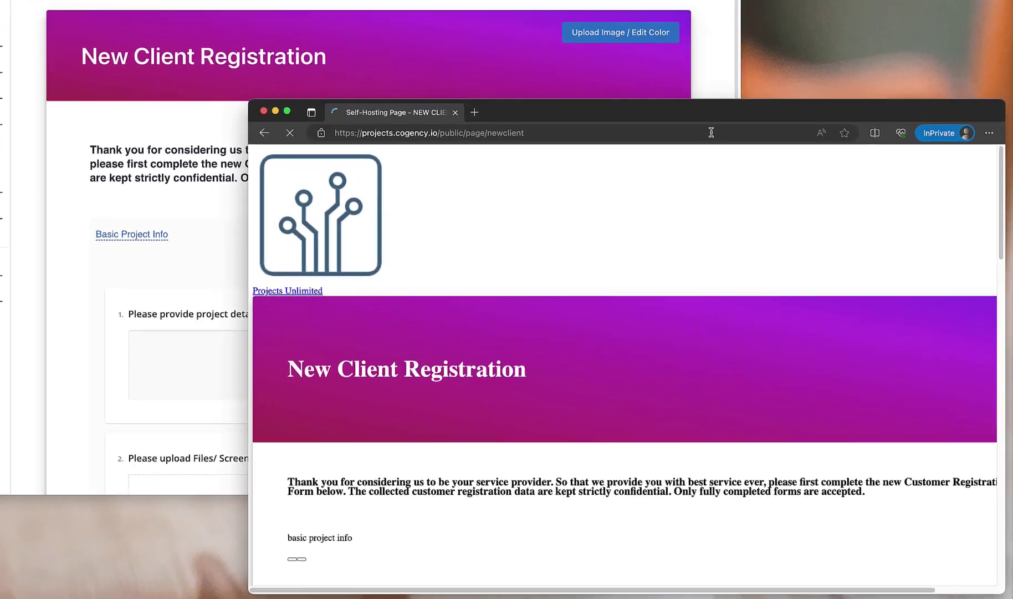
pyautogui.scroll(-10, 586, 206)
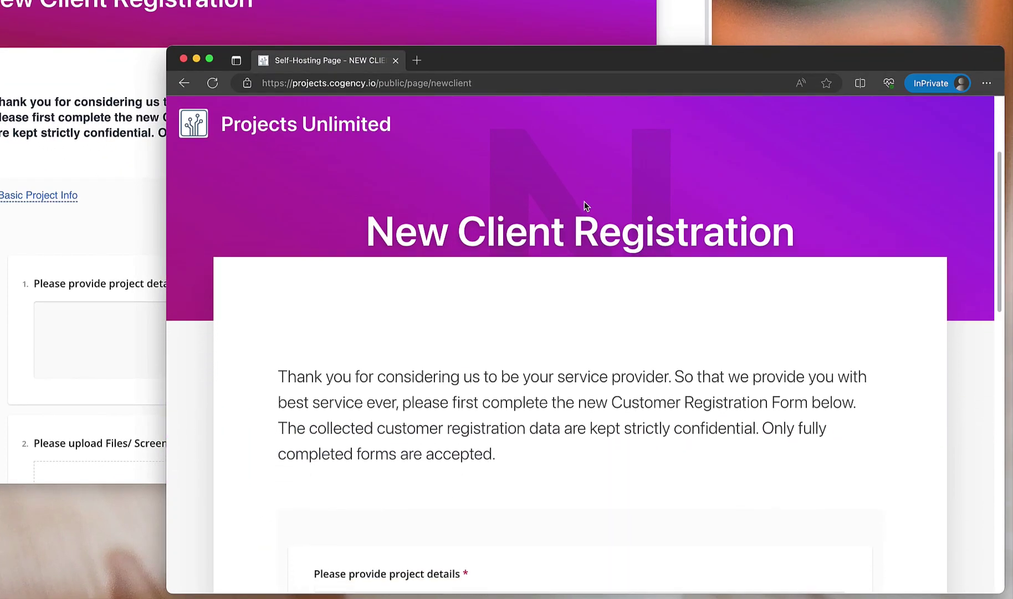
pyautogui.scroll(-5, 584, 202)
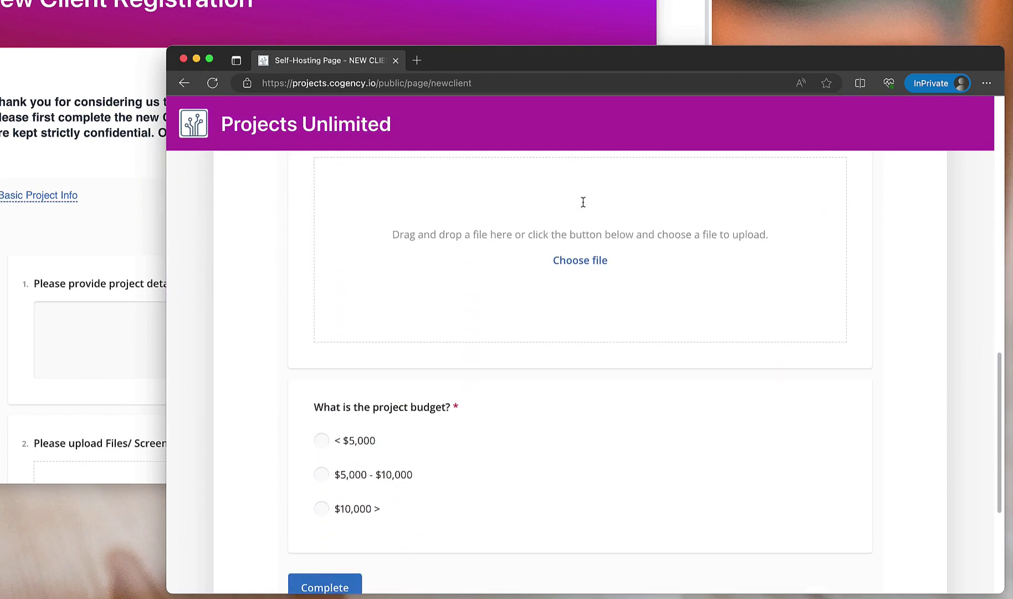
pyautogui.scroll(10, 576, 236)
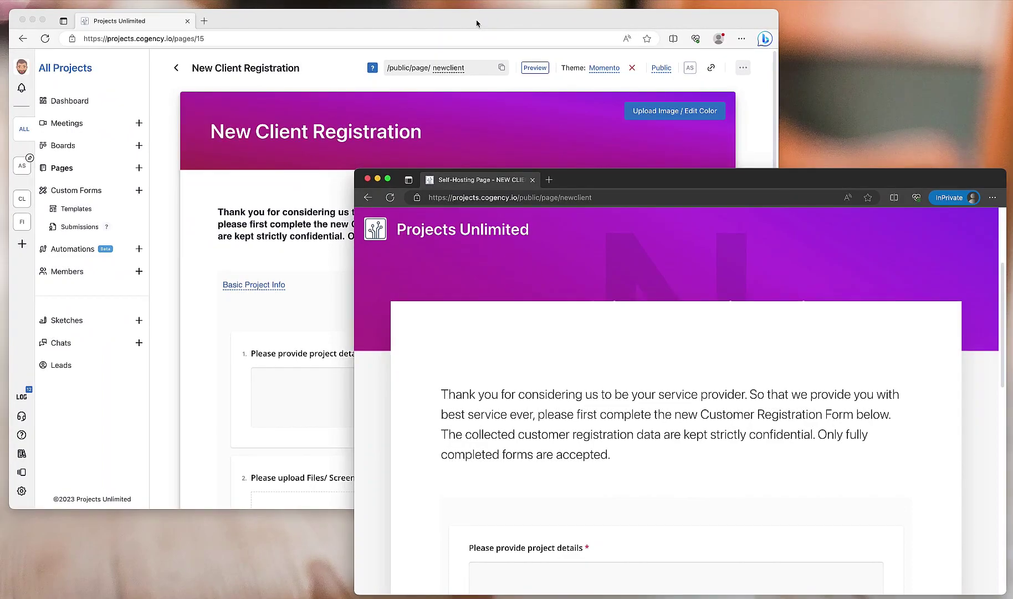
pyautogui.click(477, 24)
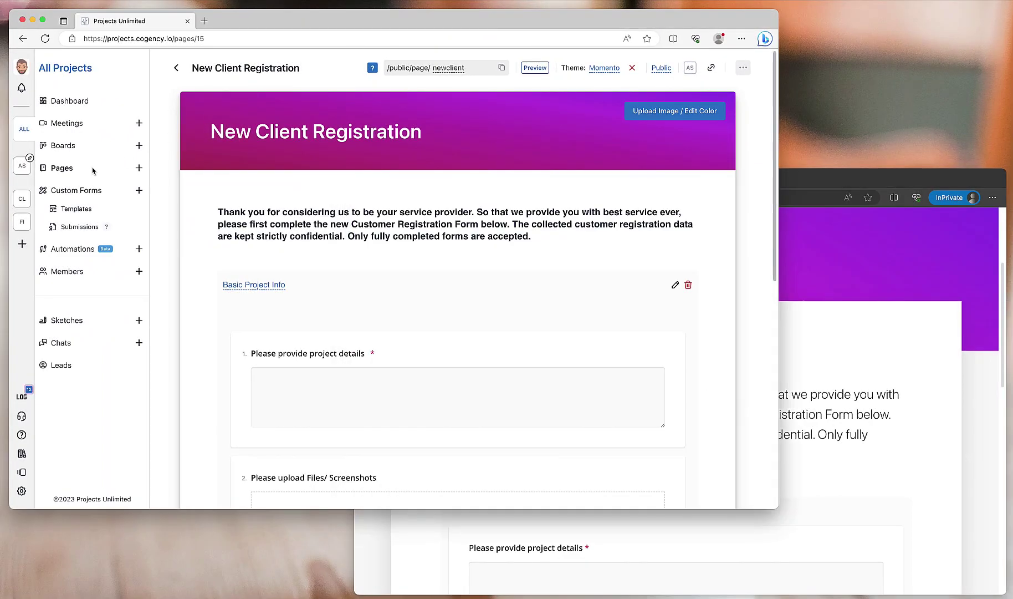
# - Open the Client Acquisition board, then switch back to the public registration form
pyautogui.click(59, 145)
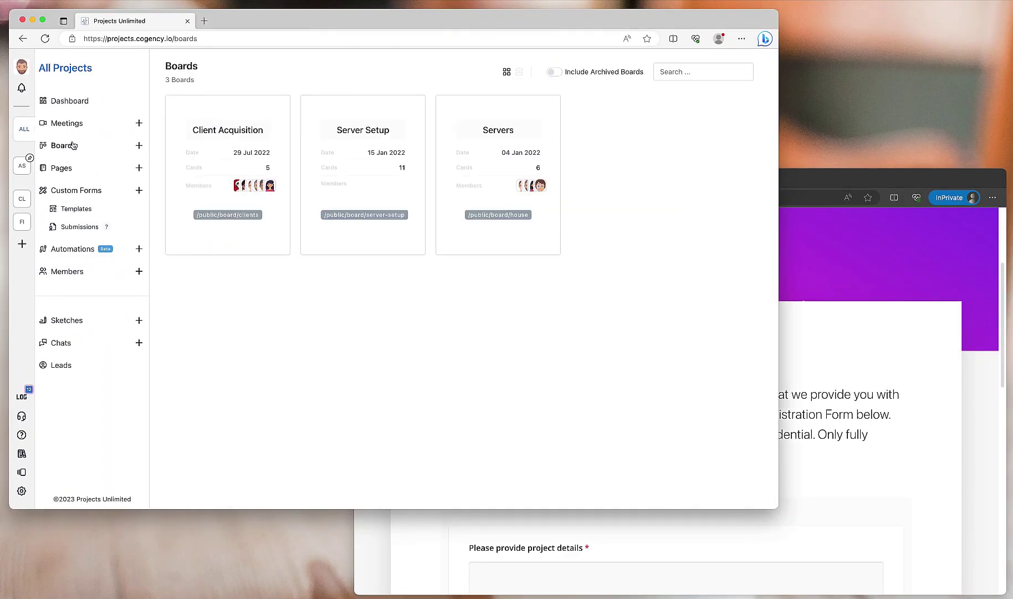
pyautogui.click(225, 160)
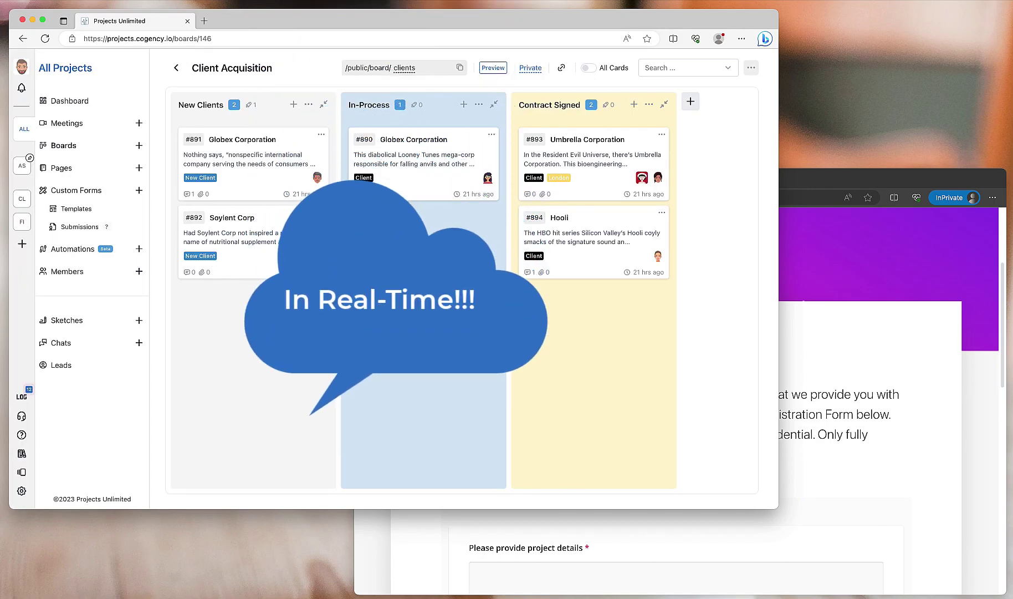
pyautogui.click(847, 181)
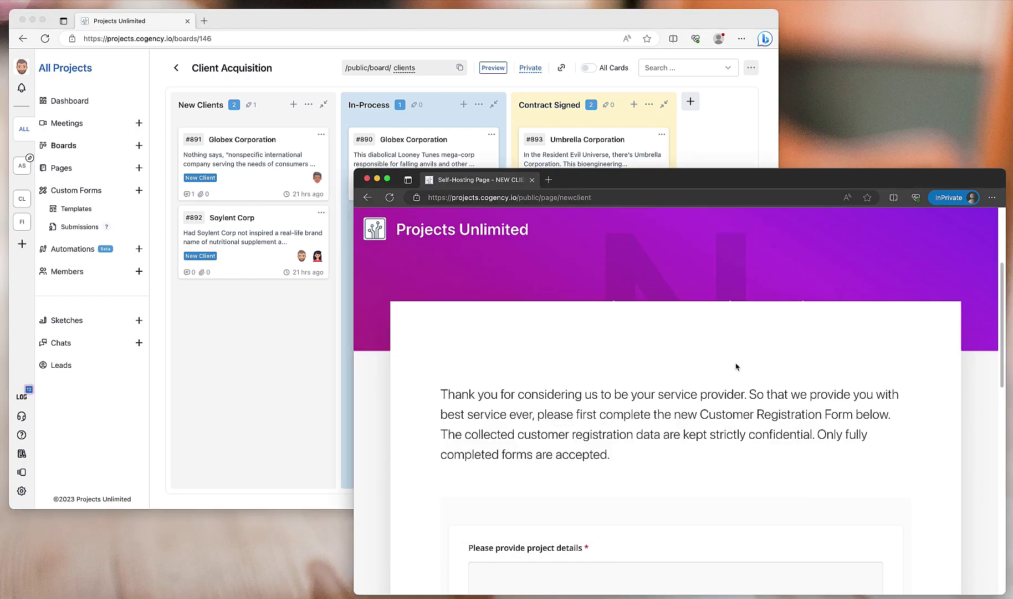
pyautogui.scroll(-3, 700, 422)
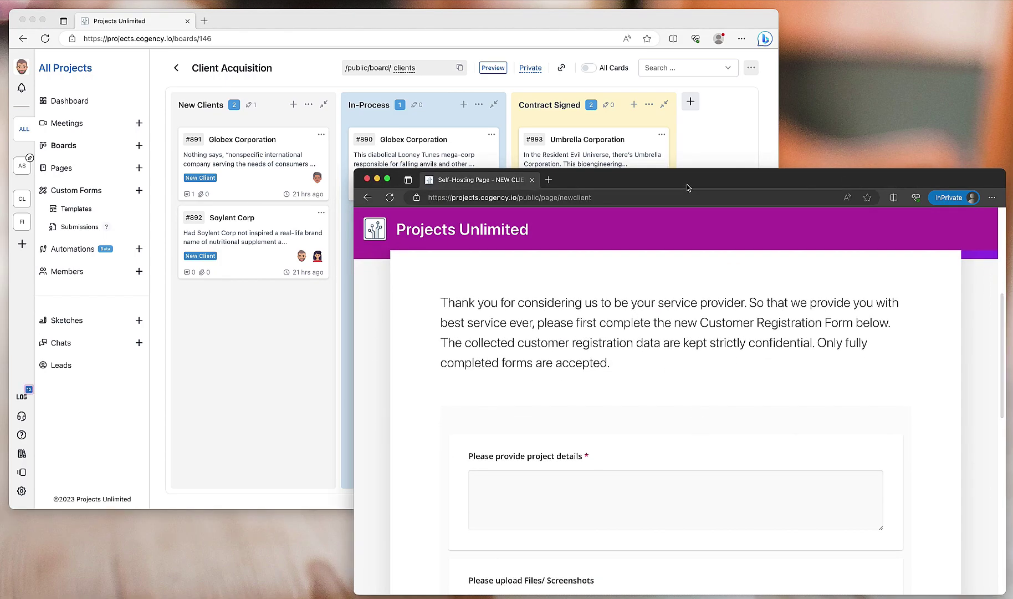
pyautogui.scroll(-5, 615, 267)
# - Answer 'I need a mansion', choose the $10,000 > budget, and complete the form
pyautogui.click(614, 321)
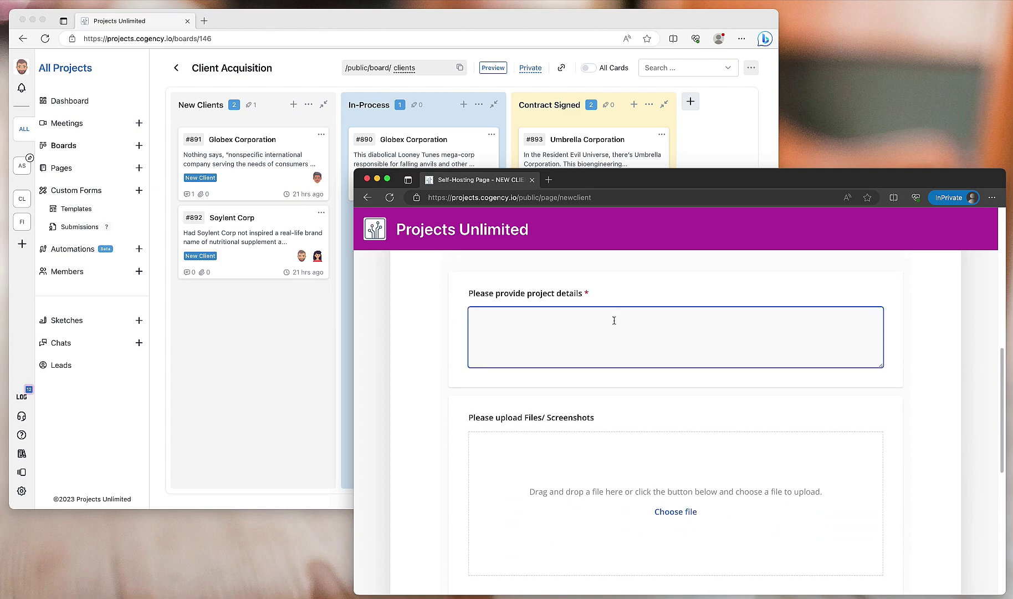
pyautogui.write('I need a mansion')
pyautogui.scroll(-8, 616, 397)
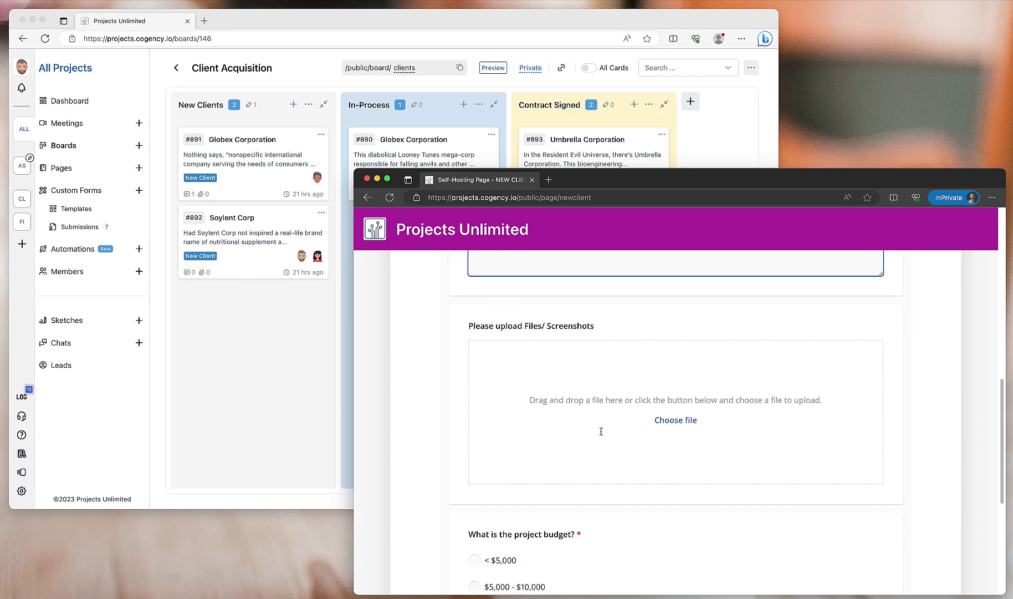
pyautogui.click(474, 376)
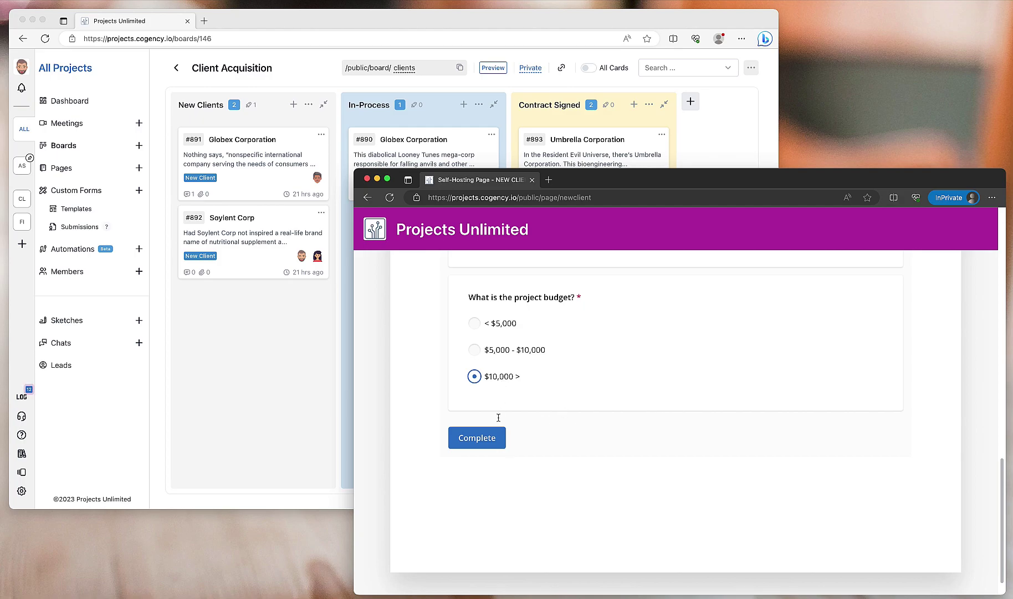
pyautogui.click(480, 440)
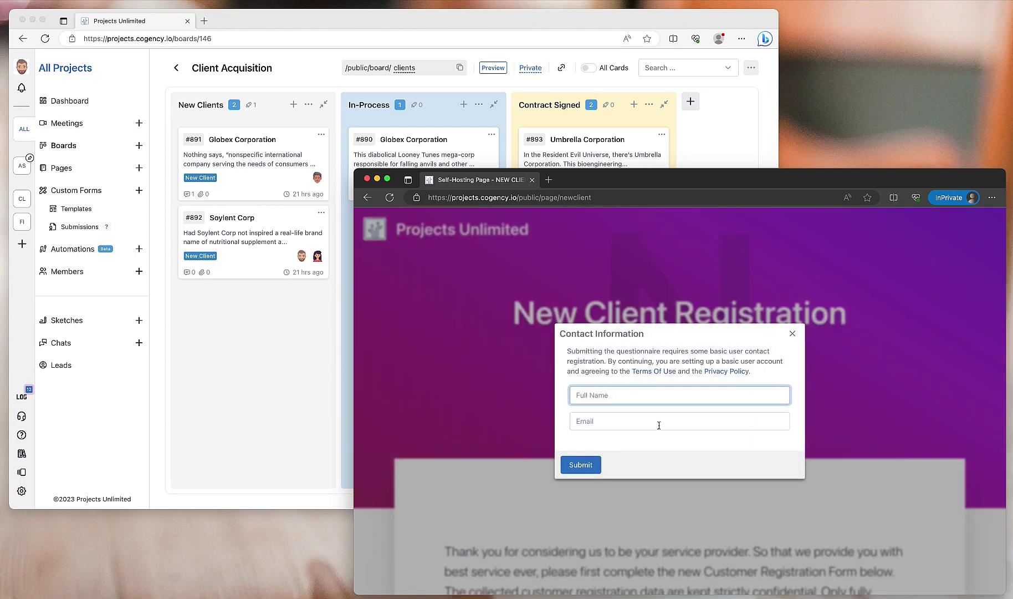
# - Enter the contact's full name and e-mail and submit, producing card #898 in New Clients
pyautogui.click(614, 416)
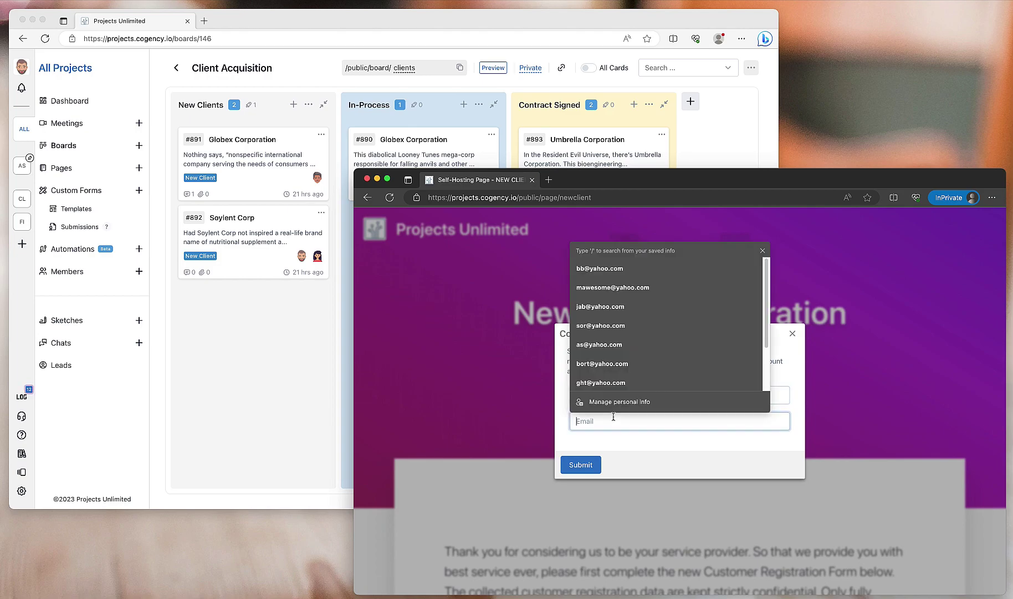
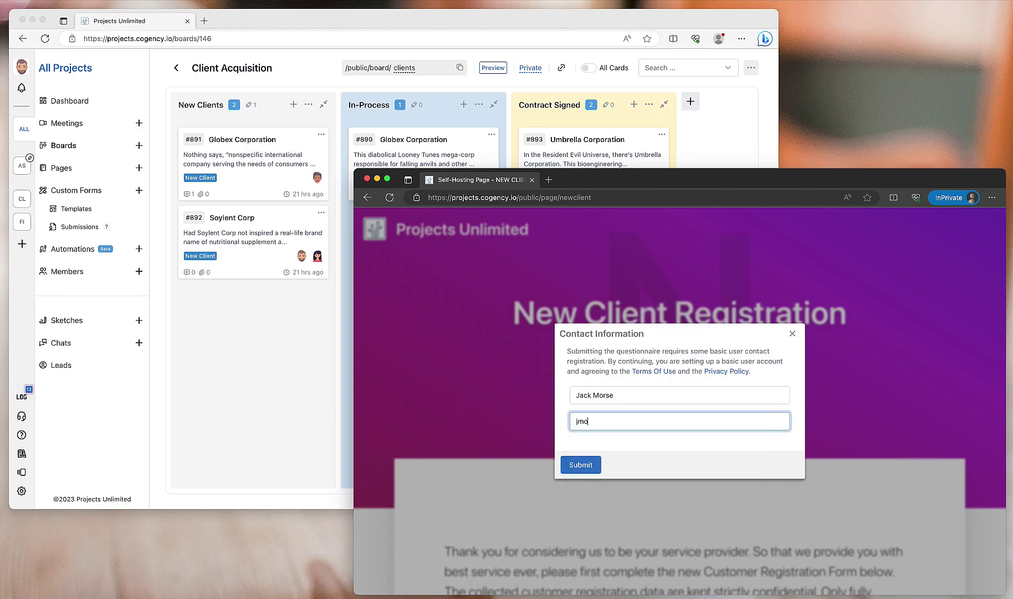
pyautogui.click(598, 459)
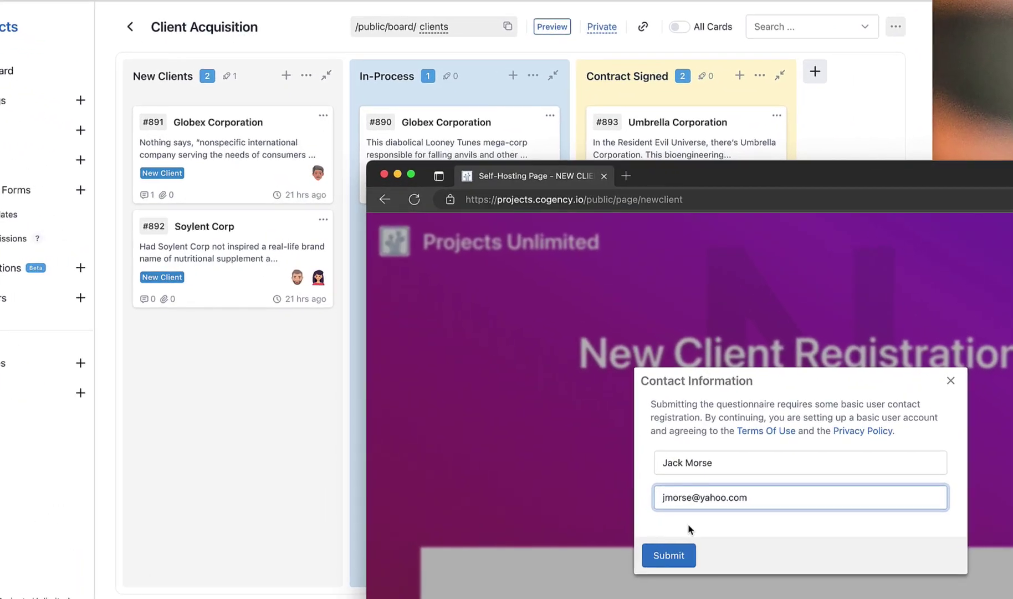
pyautogui.click(688, 549)
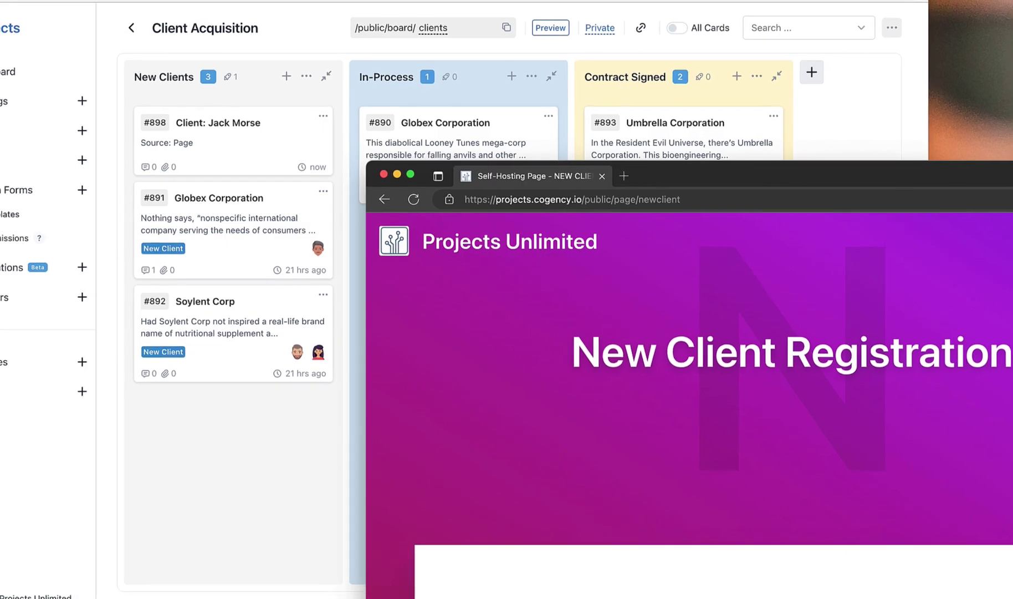
# - Check the New Clients column's move-to-top trigger, then open new client card #898
pyautogui.click(243, 78)
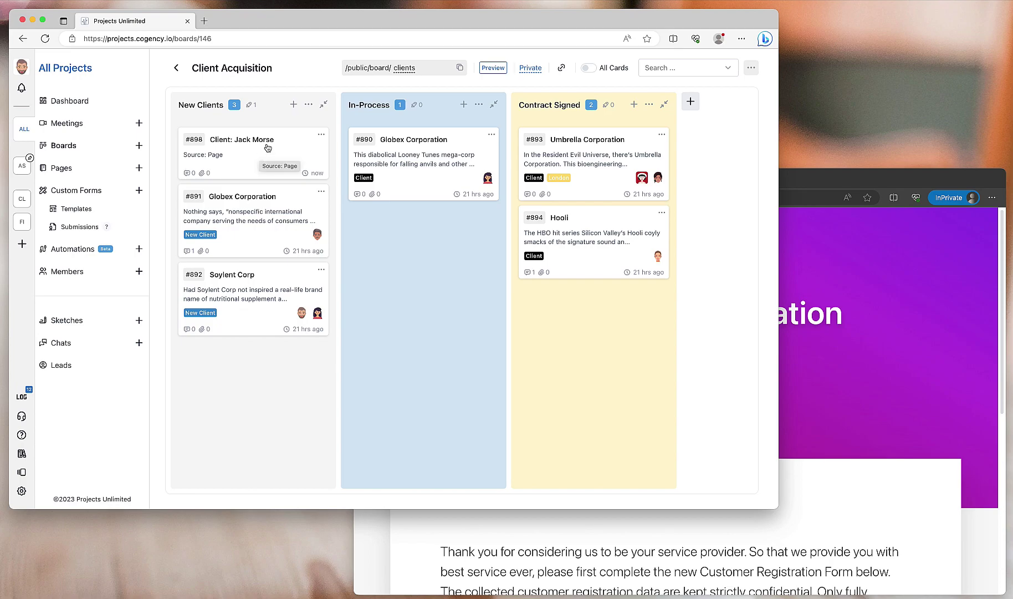
pyautogui.click(307, 104)
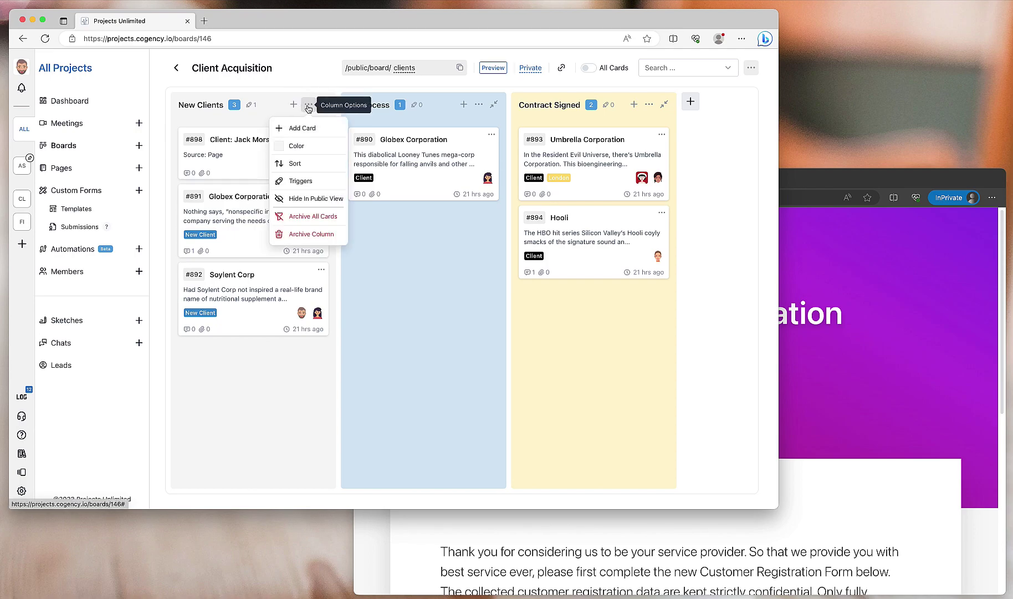
pyautogui.click(301, 181)
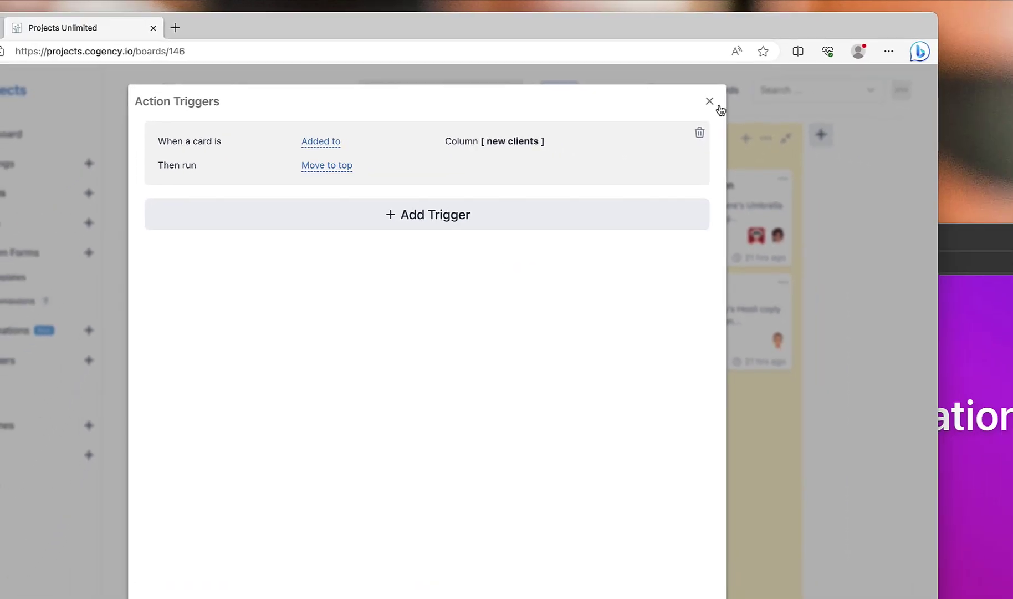
pyautogui.click(728, 109)
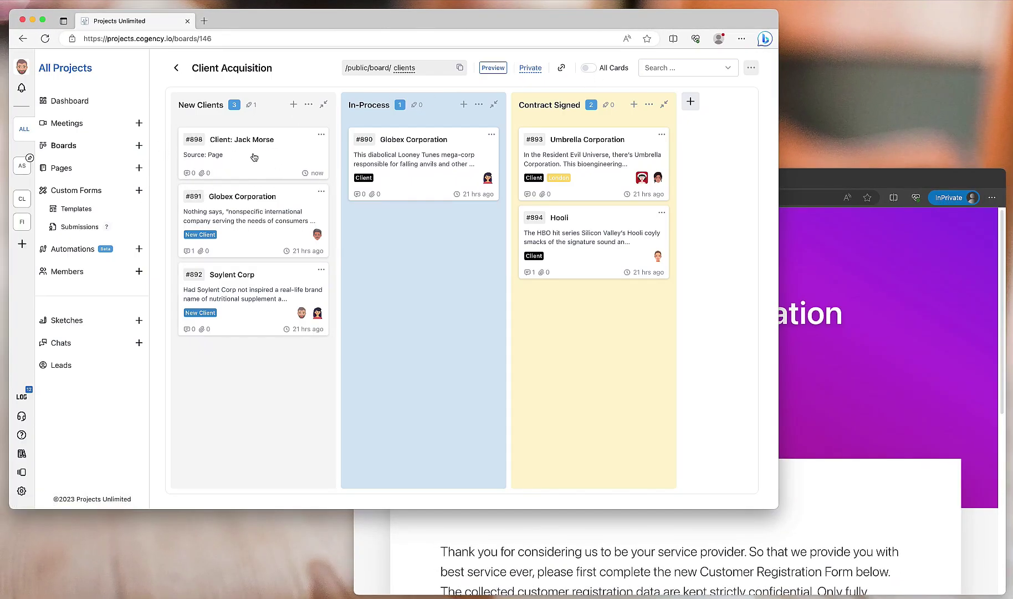
pyautogui.click(258, 157)
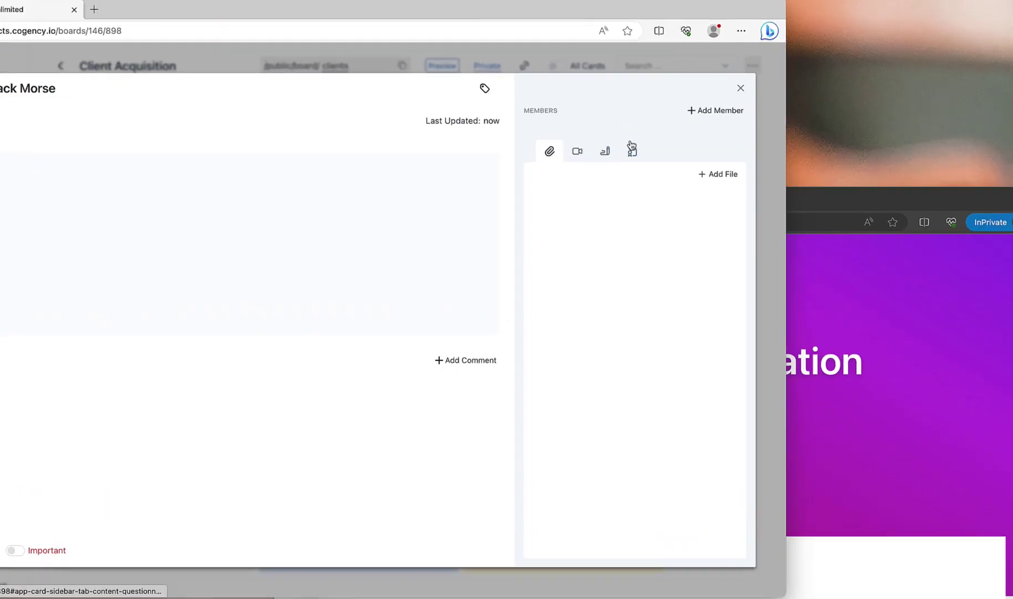
# - Review card #898's attached Basic Project Info form submission, then close the card
pyautogui.click(651, 139)
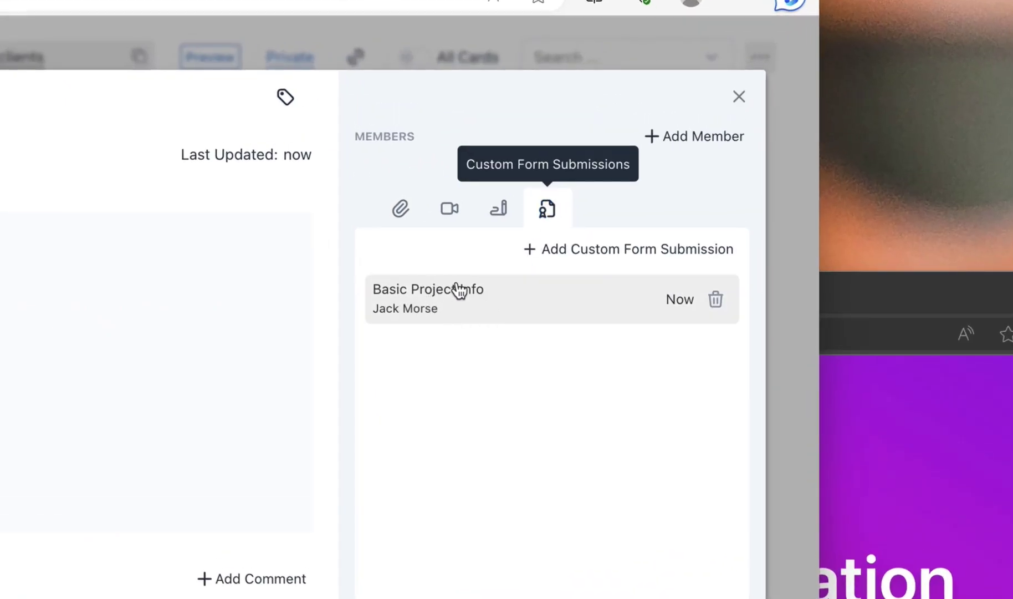
pyautogui.click(453, 303)
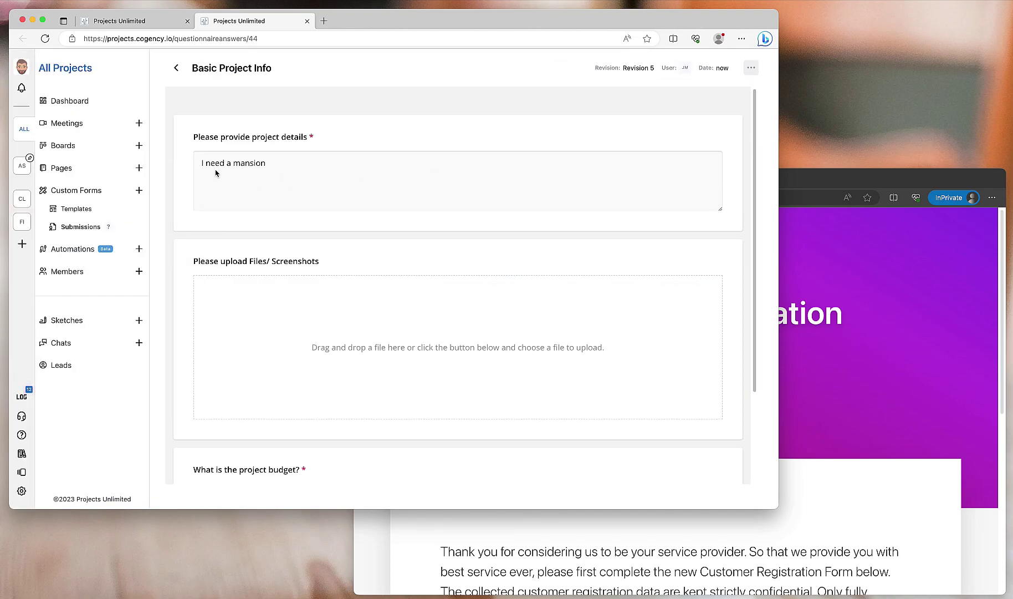
pyautogui.scroll(-3, 301, 343)
pyautogui.scroll(3, 301, 366)
pyautogui.click(308, 21)
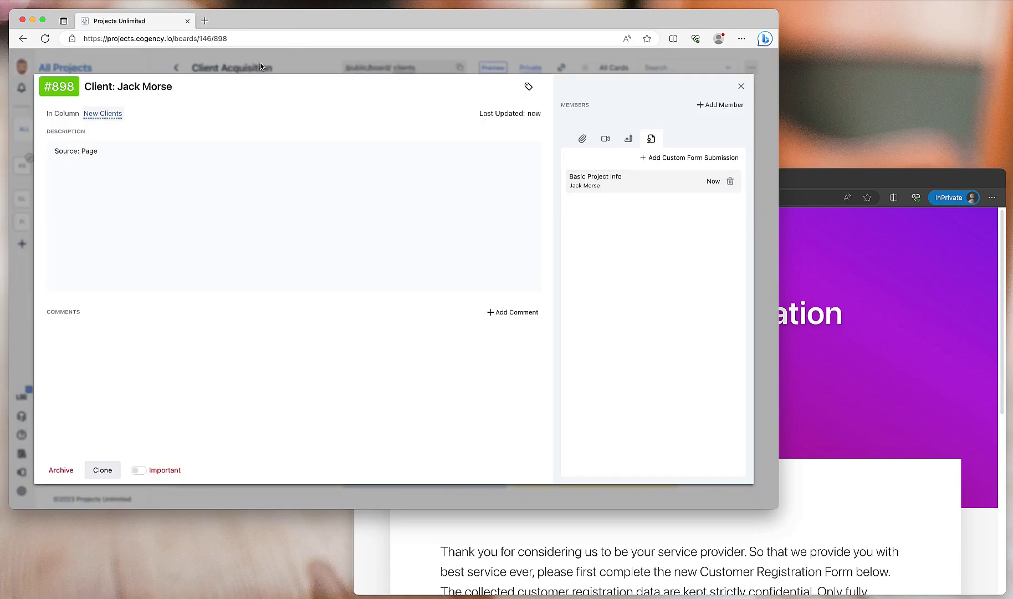
pyautogui.click(740, 87)
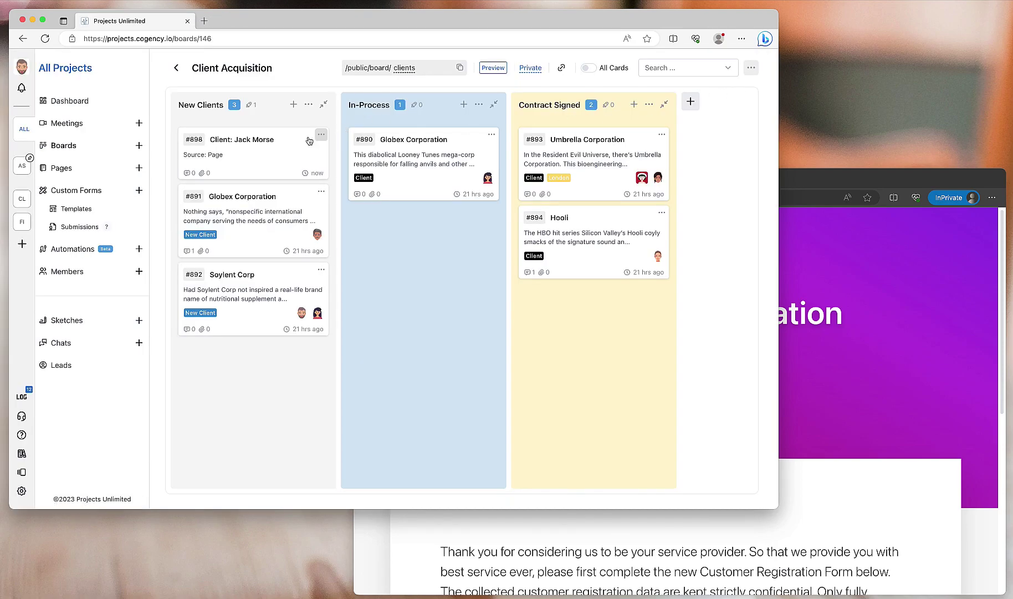